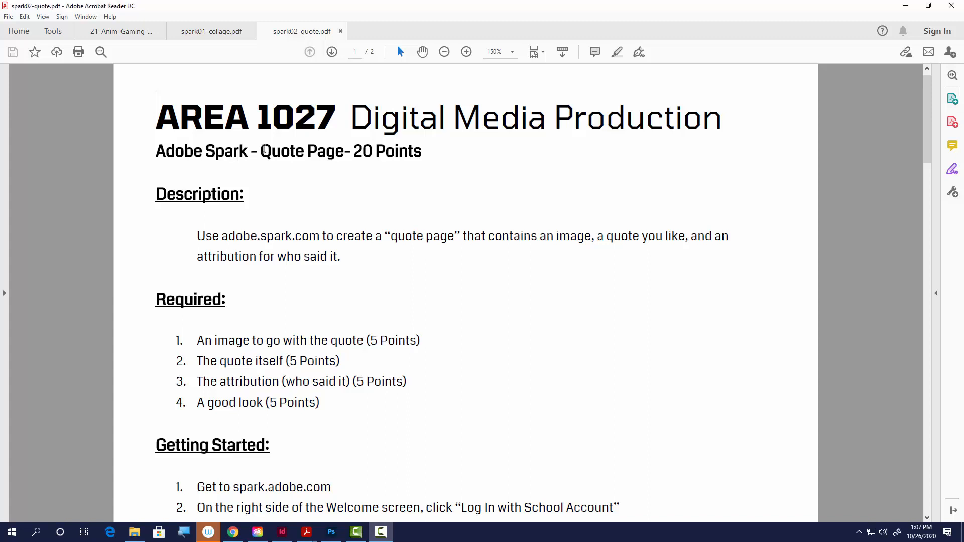
Read the assignment's description and its four required elements for the quote page.
left_click_drag(260, 151, 350, 151)
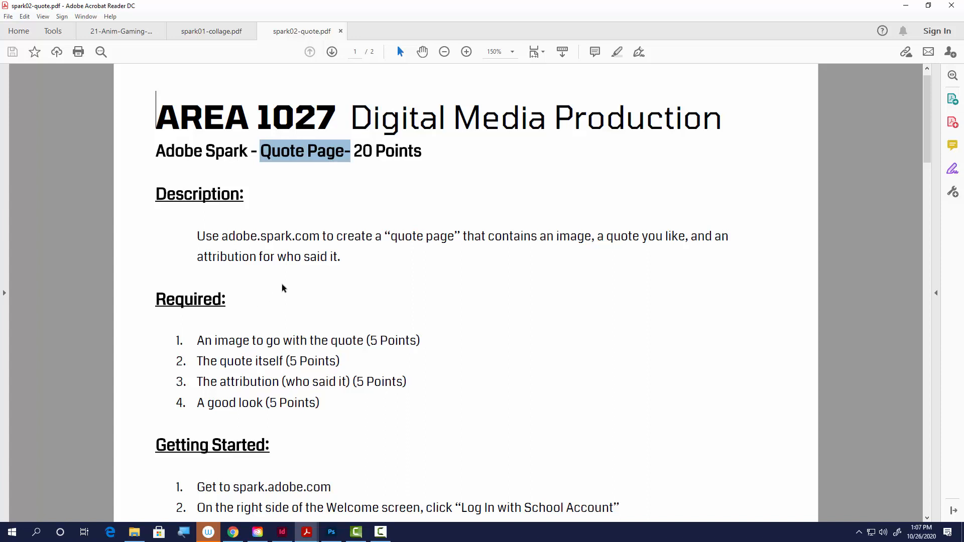
left_click_drag(198, 236, 485, 236)
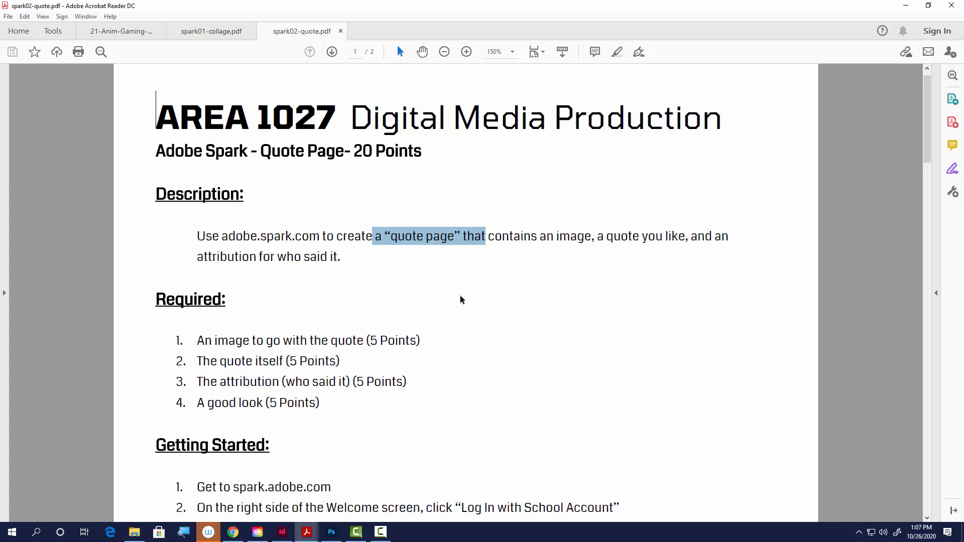
scroll(412, 349, "down", 1)
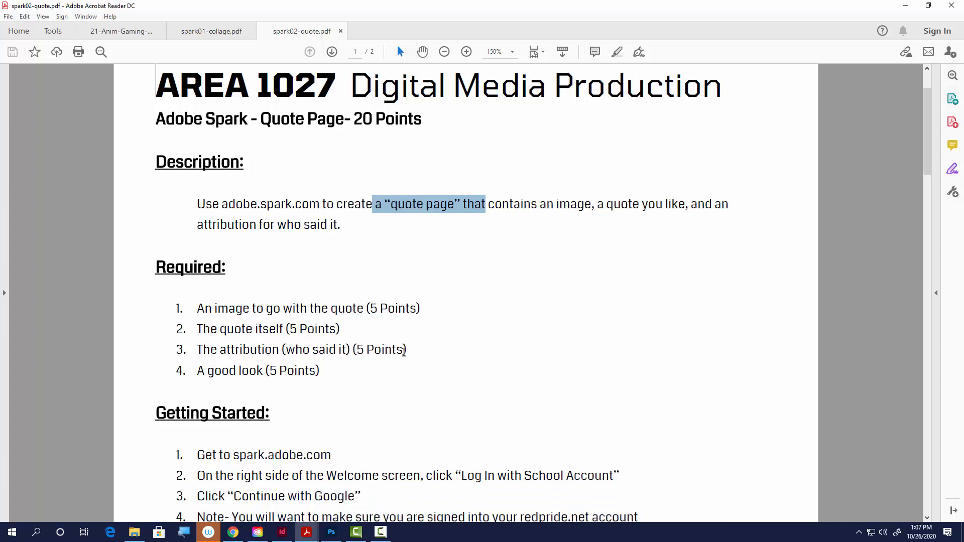
left_click_drag(195, 314, 307, 314)
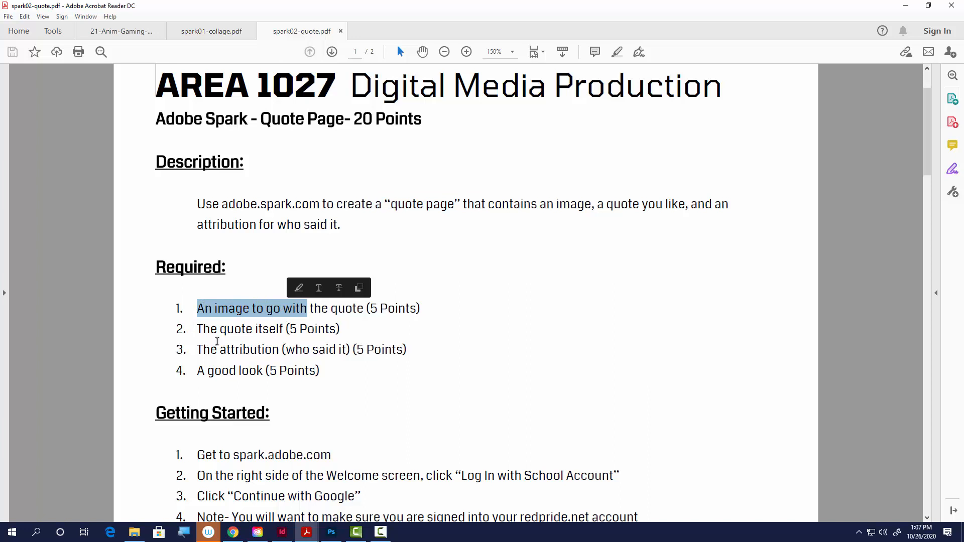
left_click_drag(196, 330, 274, 332)
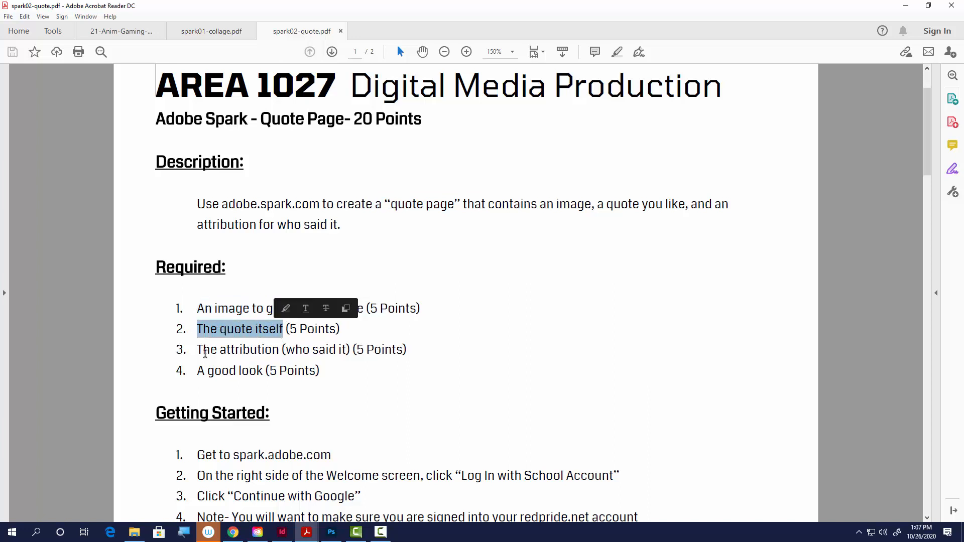
left_click_drag(196, 350, 246, 350)
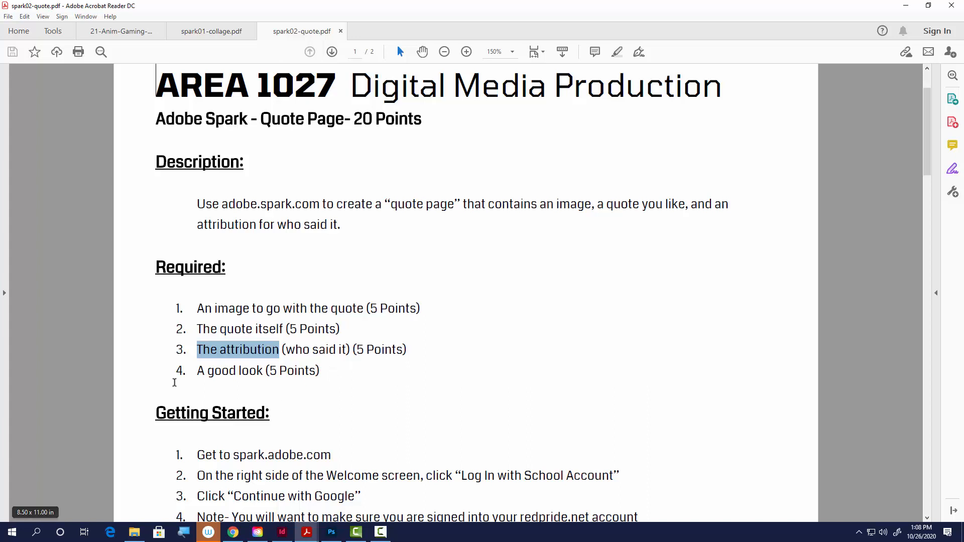
left_click_drag(195, 371, 250, 377)
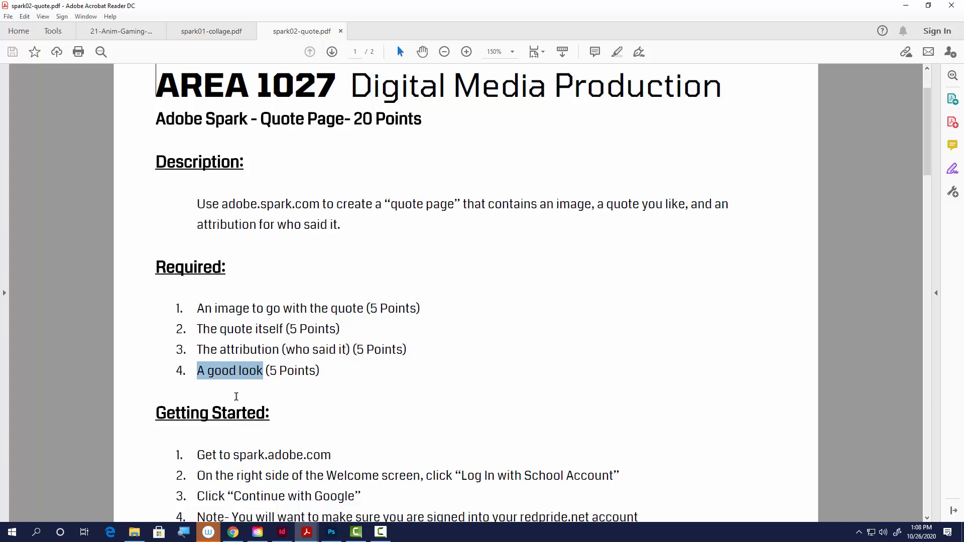
Read the Getting Started and Building the Quote Page instructions in the assignment sheet.
scroll(253, 384, "down", 2)
scroll(256, 383, "down", 3)
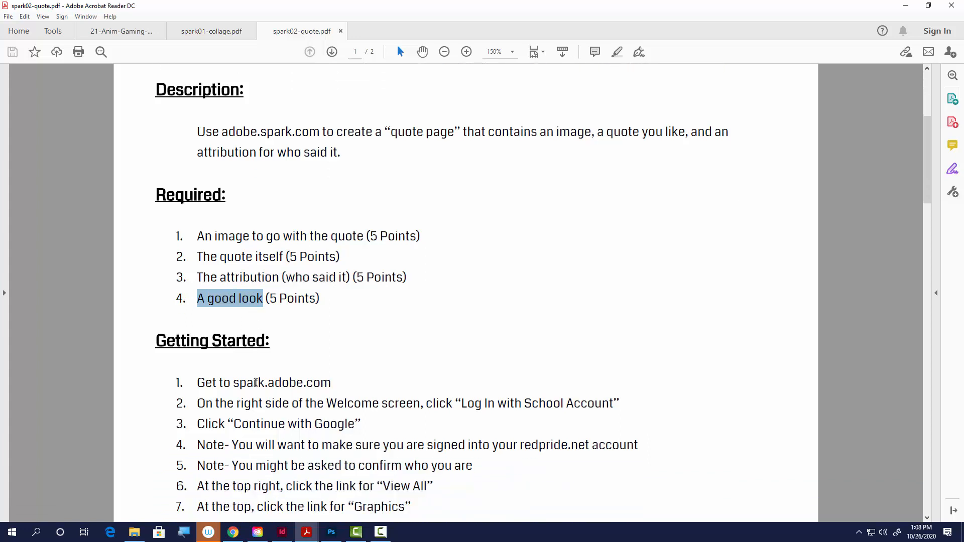
left_click(224, 327)
left_click_drag(224, 327, 346, 472)
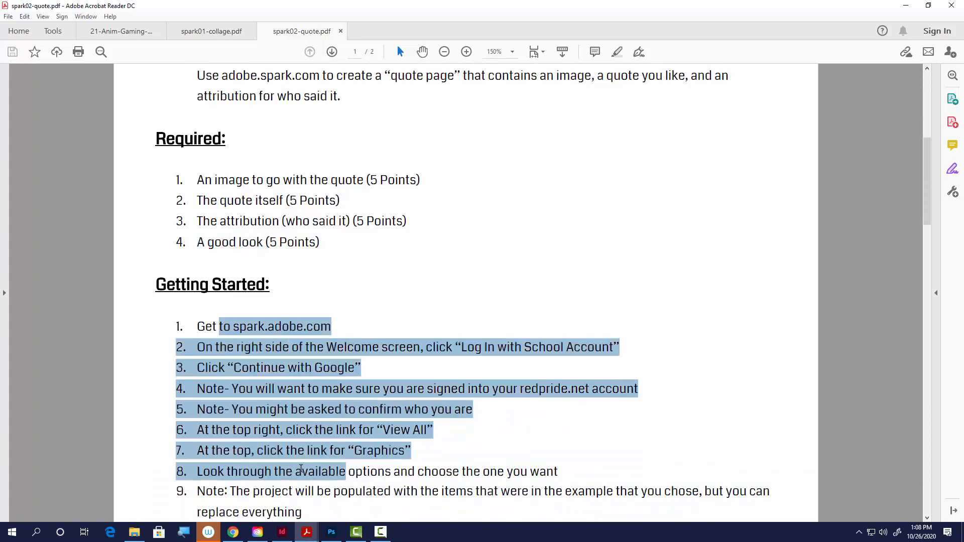
scroll(326, 459, "down", 3)
scroll(327, 460, "down", 3)
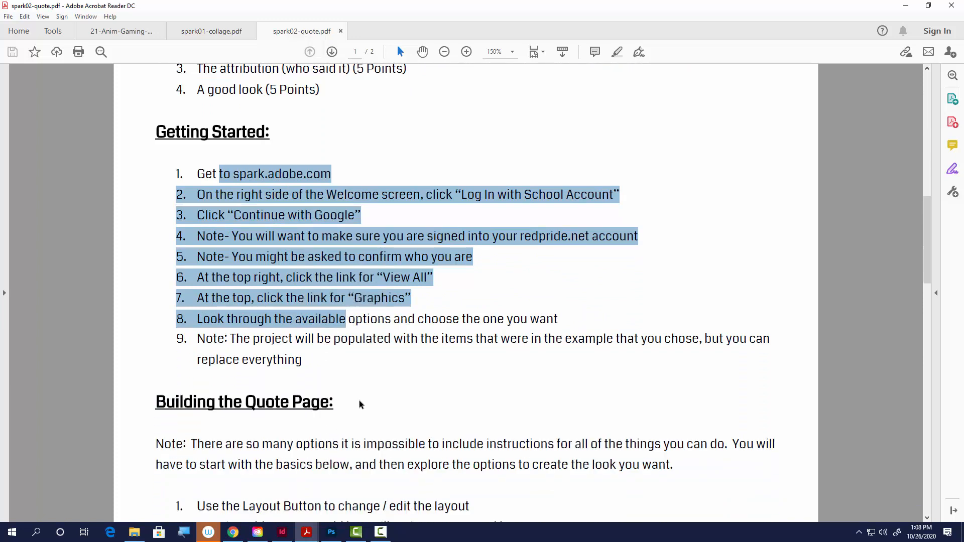
scroll(355, 404, "down", 1)
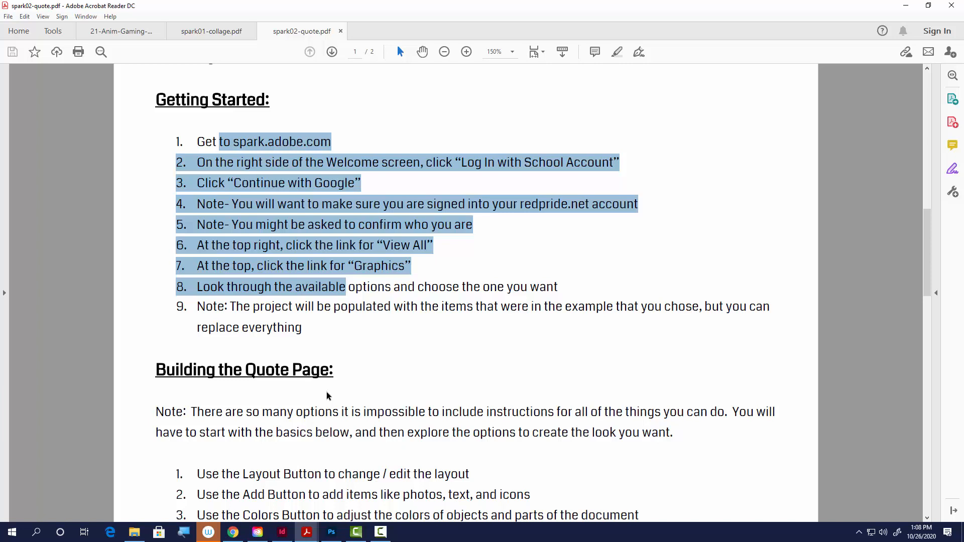
scroll(326, 396, "down", 2)
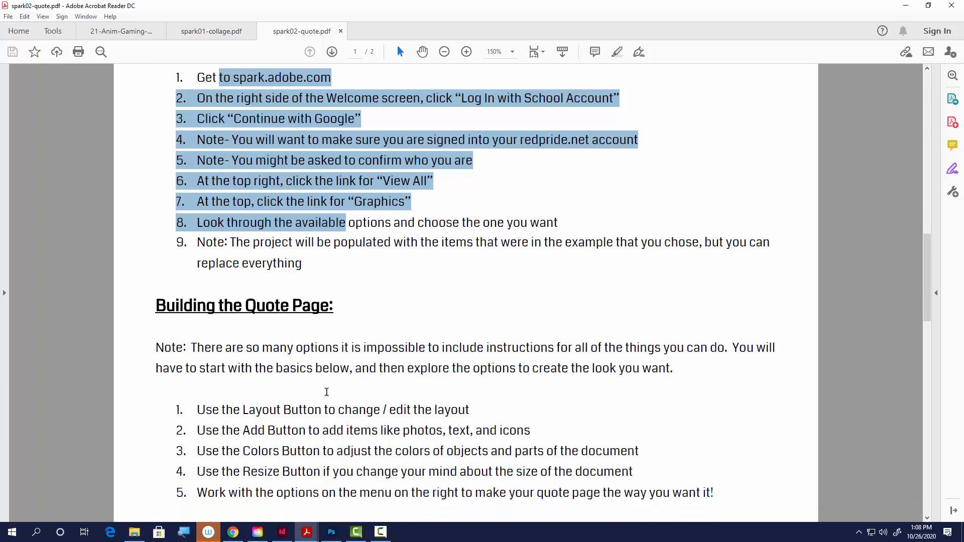
scroll(253, 357, "down", 1)
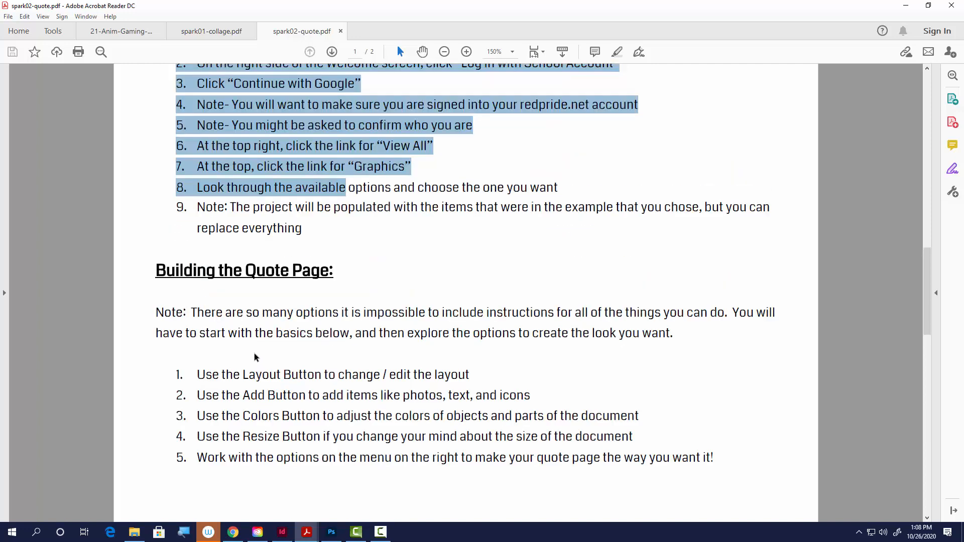
Review the required elements again and read the Finishing Up and Submitting instructions.
scroll(272, 232, "up", 3)
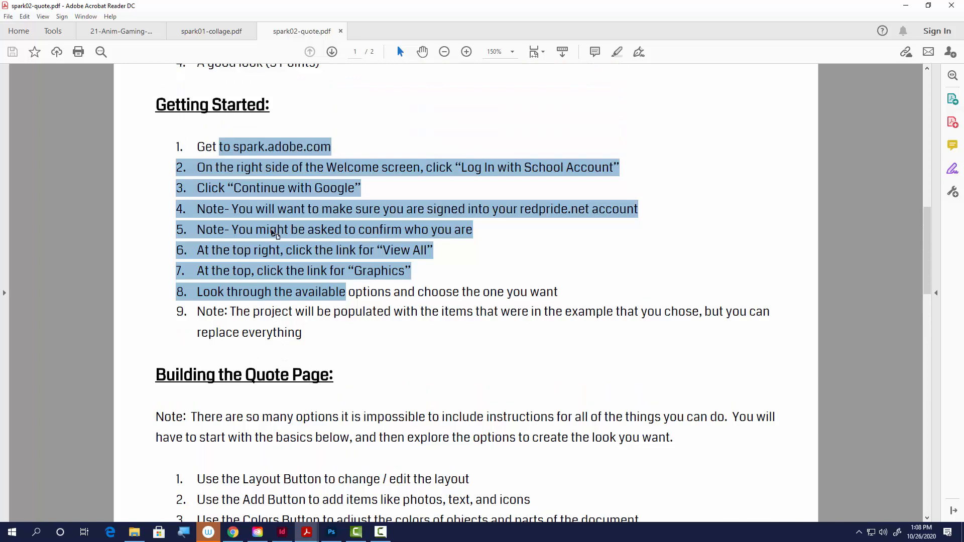
scroll(273, 232, "up", 4)
left_click(205, 136)
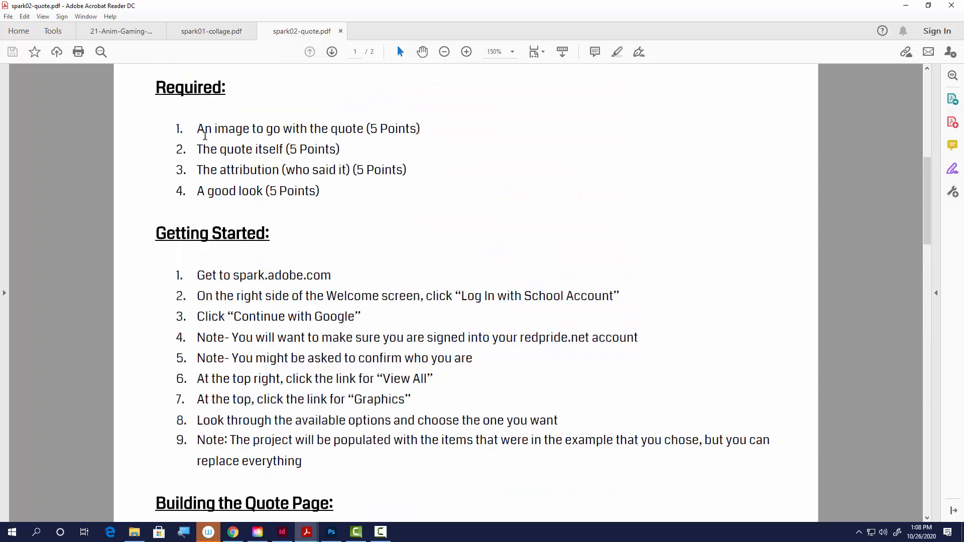
left_click_drag(205, 136, 348, 201)
scroll(362, 384, "down", 2)
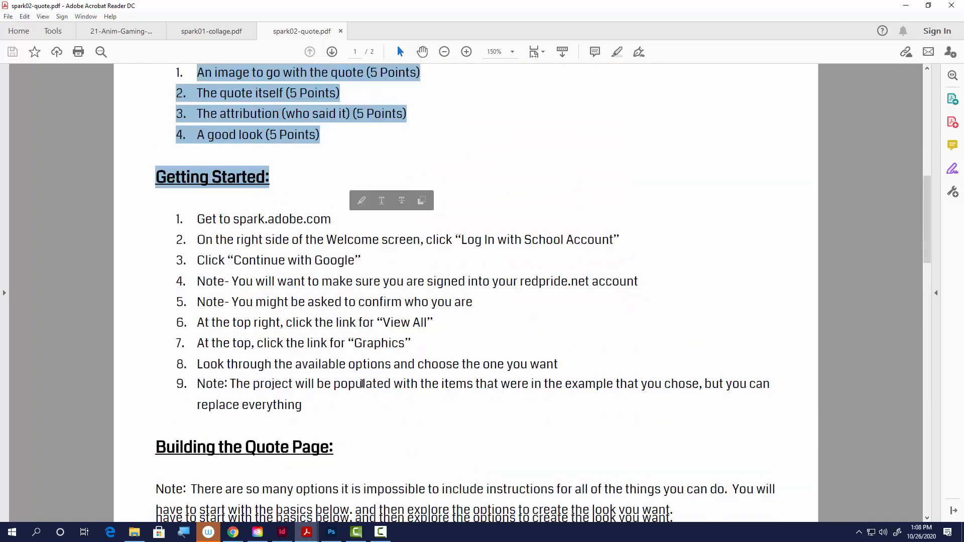
scroll(361, 384, "down", 15)
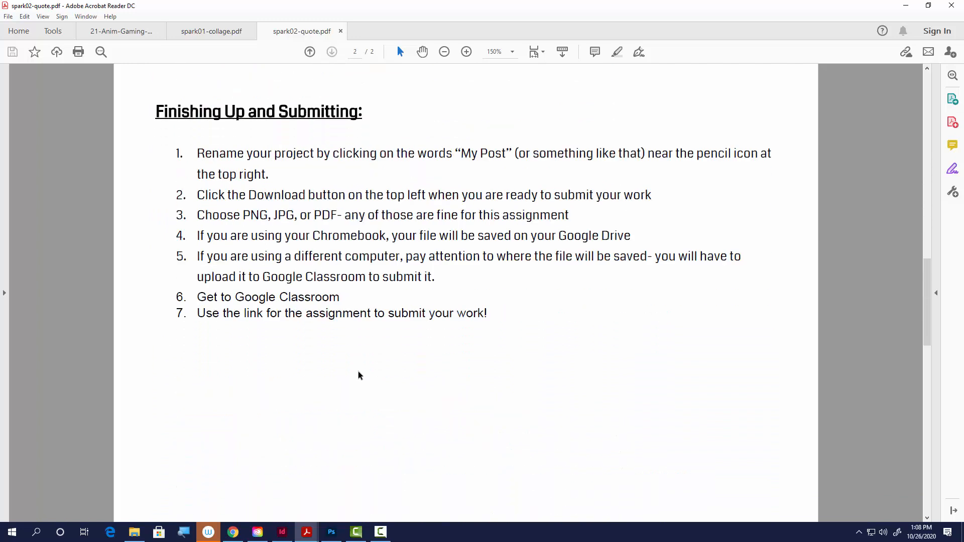
left_click_drag(244, 147, 339, 297)
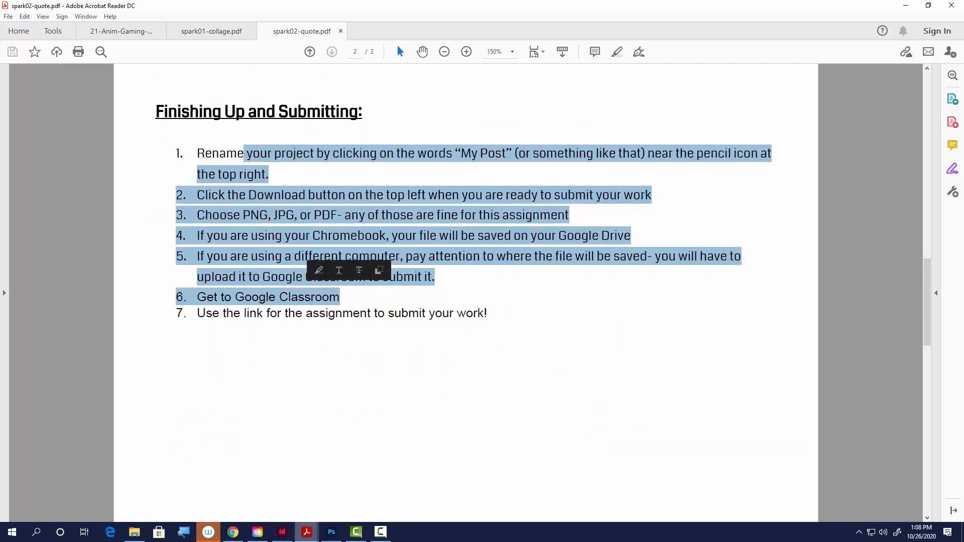
Switch to Adobe Spark in Chrome and log in with the school account, continuing with Google.
left_click(233, 532)
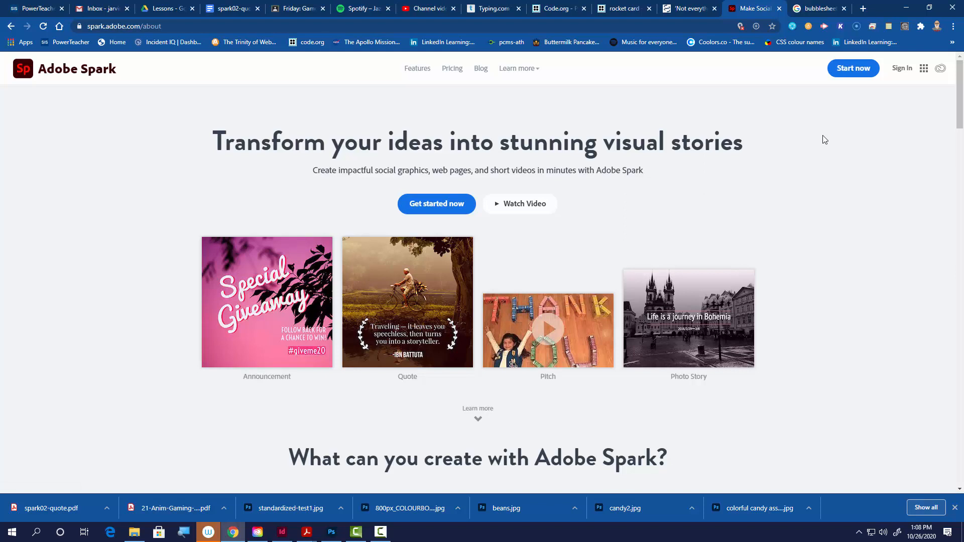
left_click(907, 72)
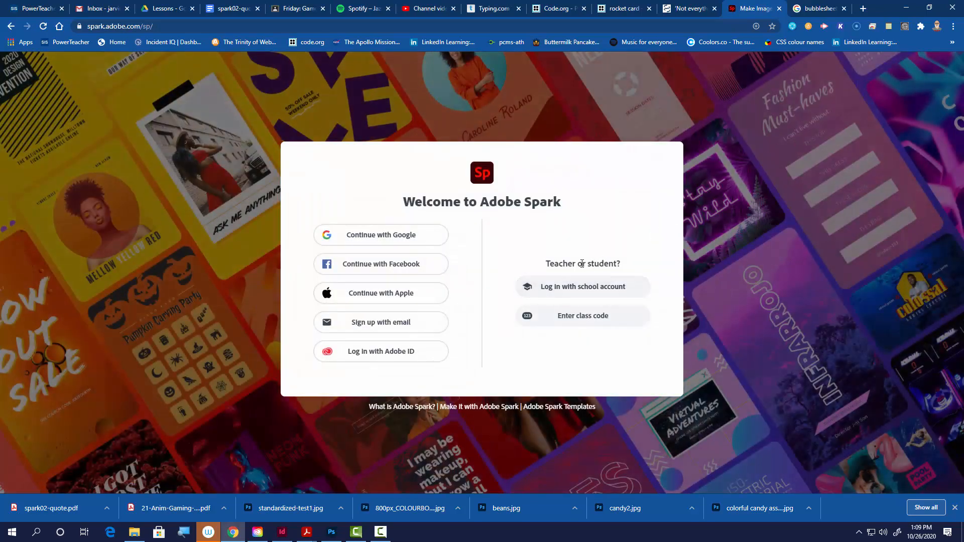
left_click(580, 293)
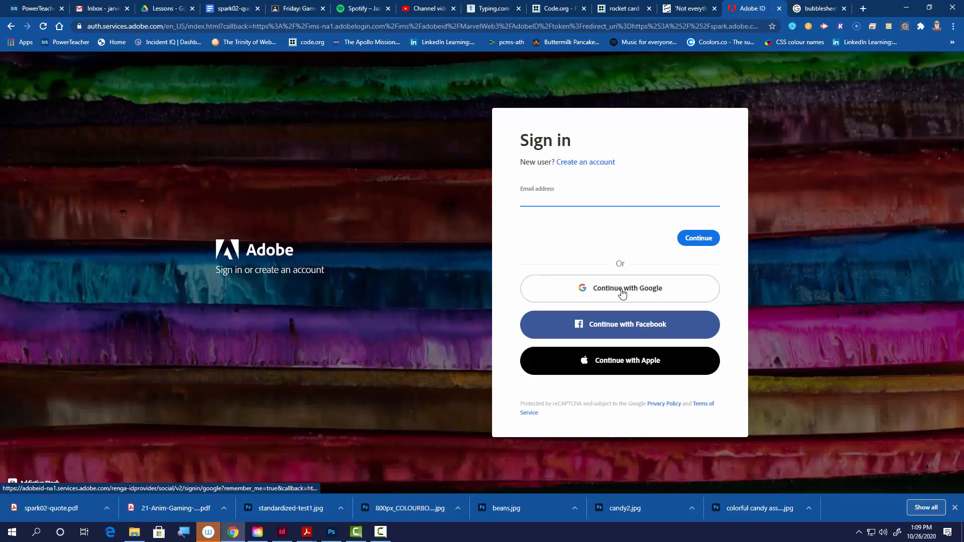
left_click(623, 293)
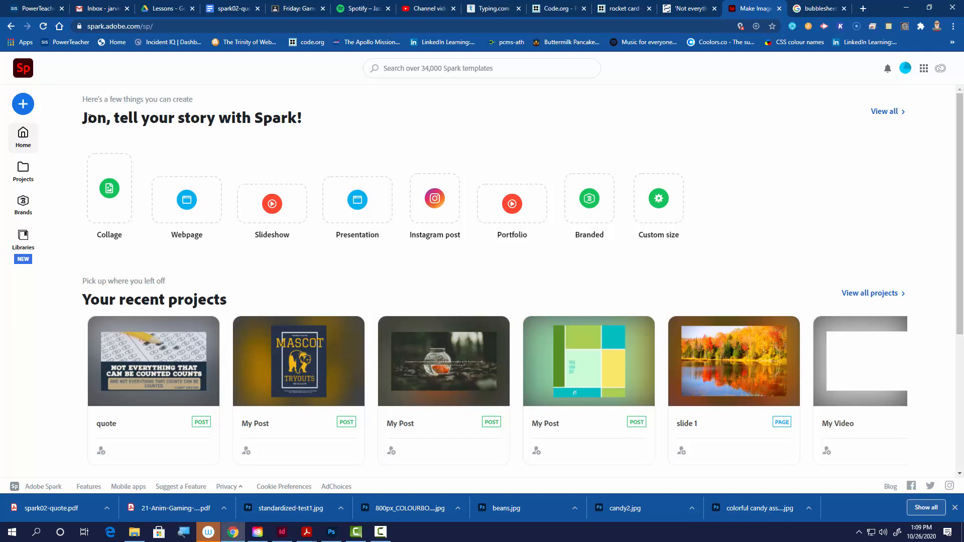
View all the project types that can be created and filter them to graphics.
left_click_drag(89, 118, 312, 125)
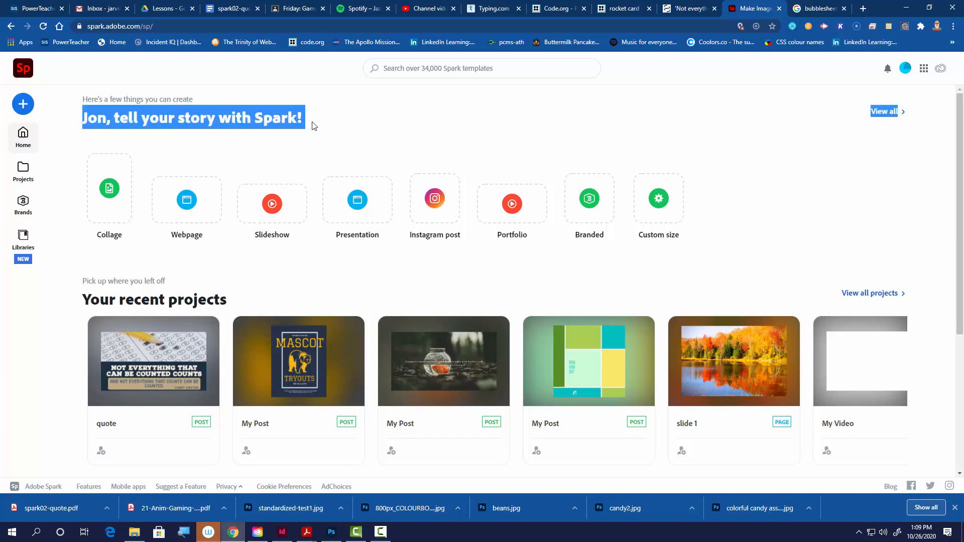
left_click(749, 134)
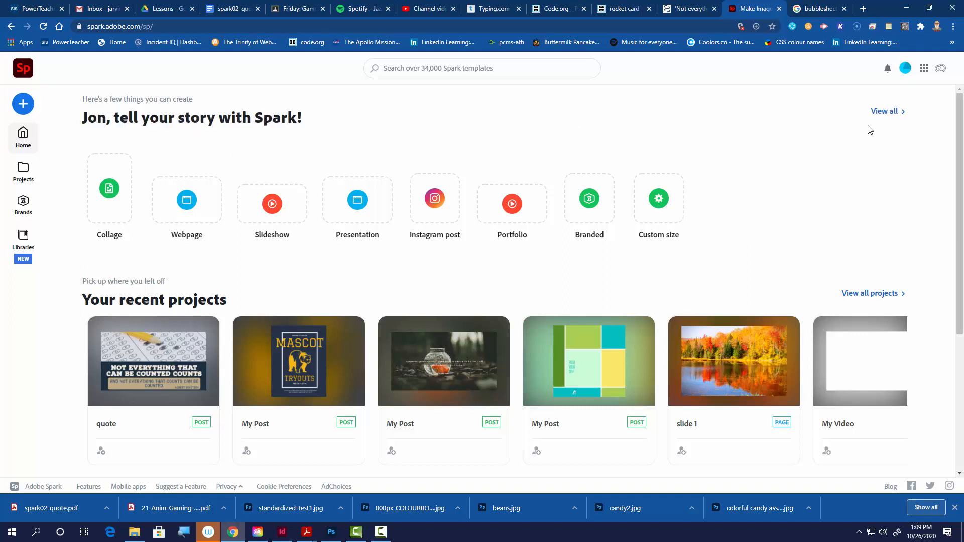
left_click(892, 117)
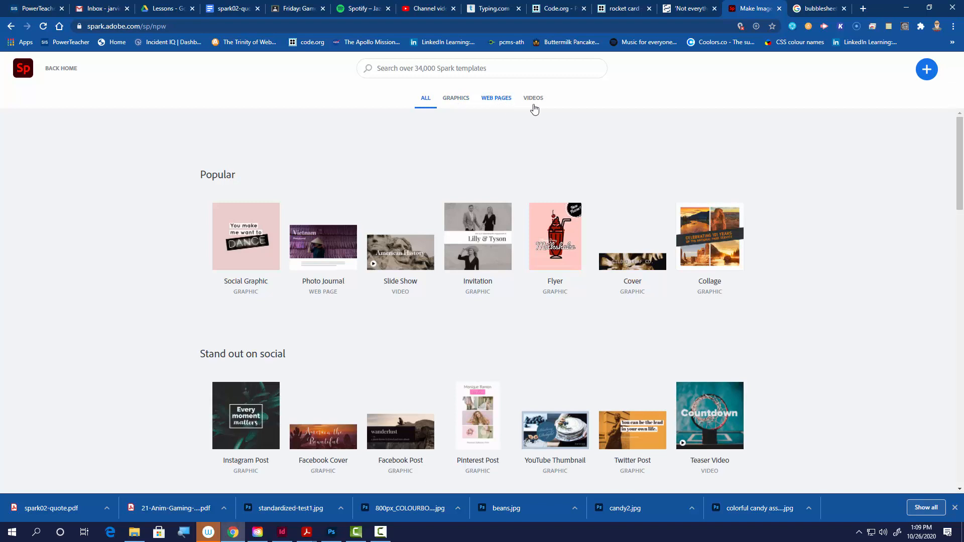
left_click(458, 99)
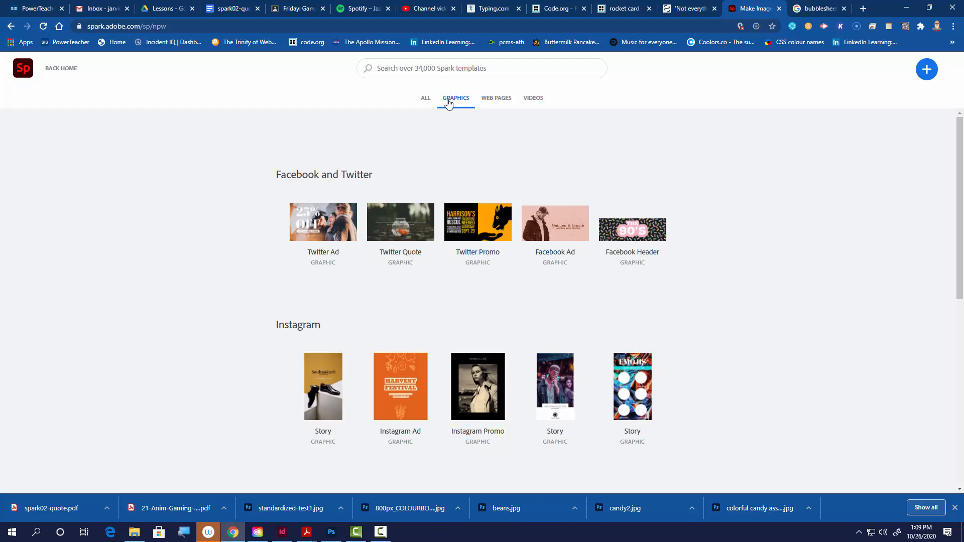
Examine the graphic templates for social media, print and ads to find a suitable quote layout.
scroll(415, 299, "down", 3)
scroll(417, 301, "down", 5)
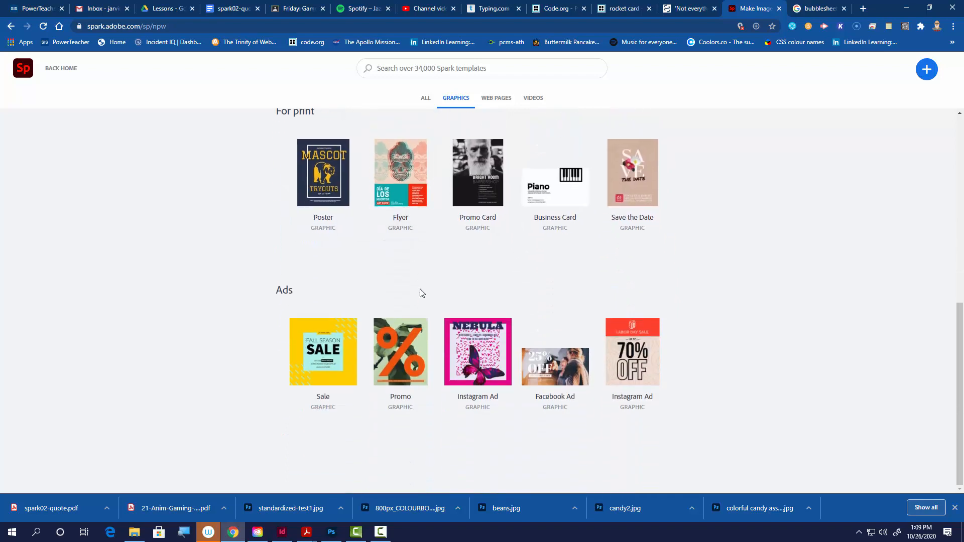
scroll(421, 293, "up", 4)
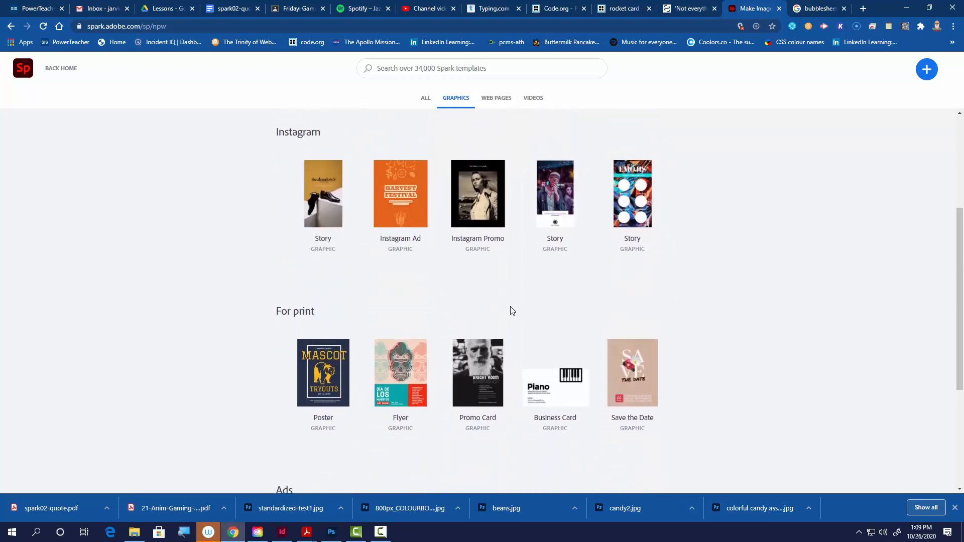
scroll(510, 309, "down", 4)
scroll(495, 306, "up", 4)
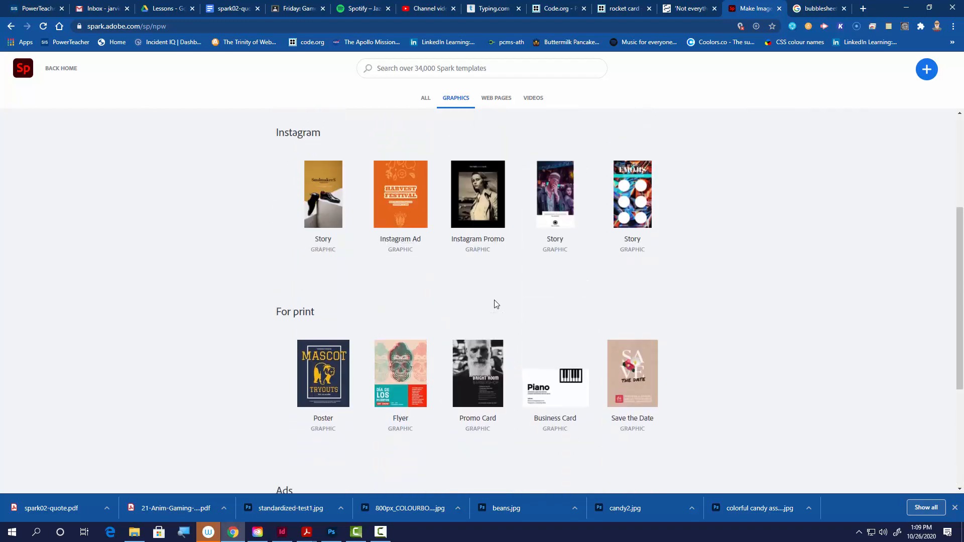
scroll(550, 259, "up", 2)
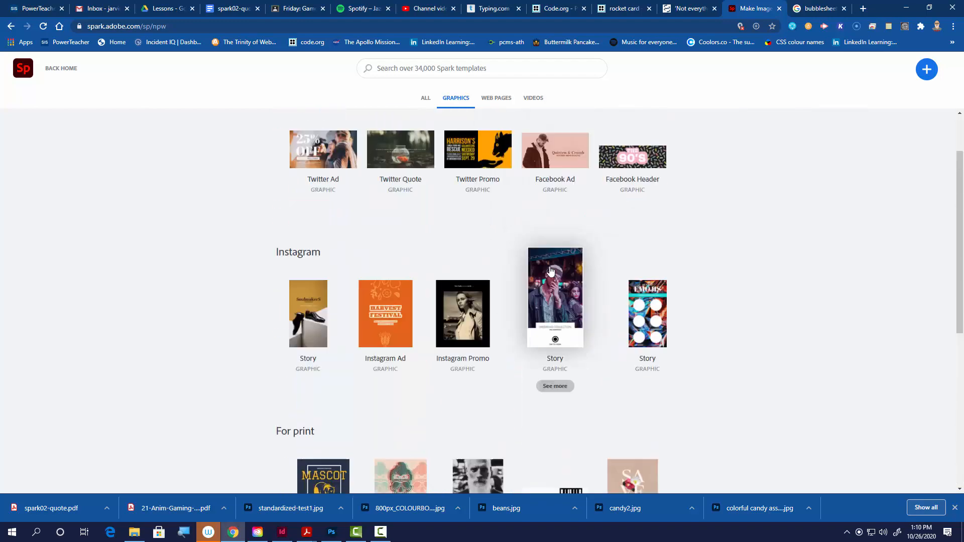
scroll(550, 272, "up", 2)
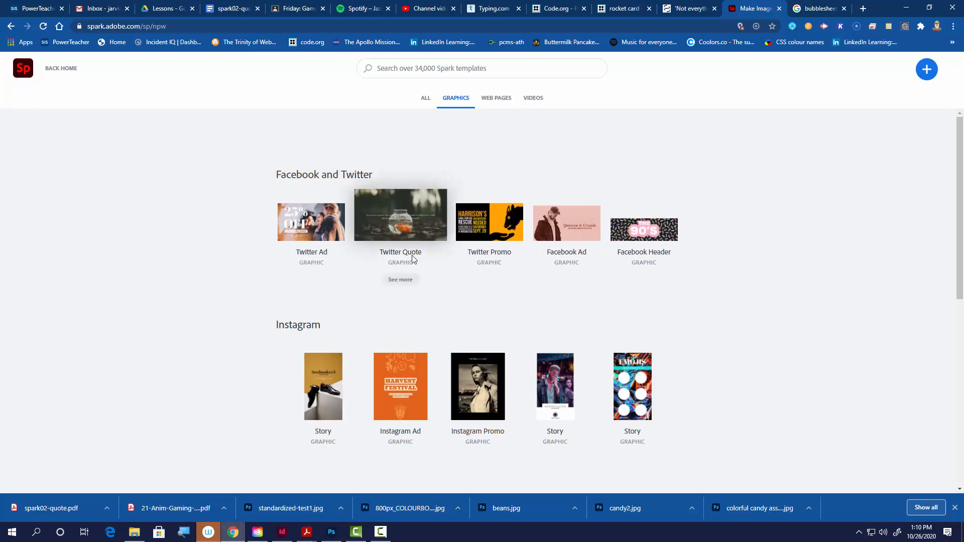
scroll(410, 343, "down", 3)
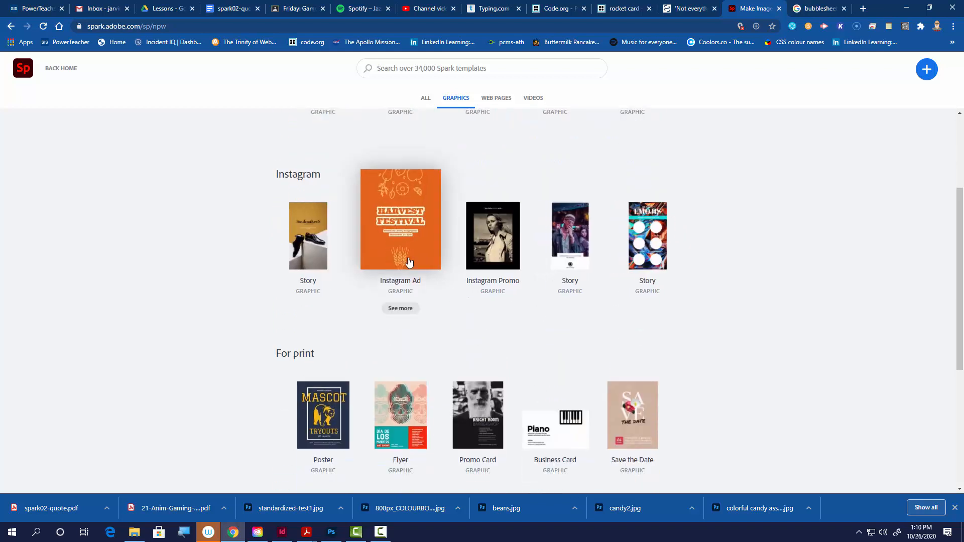
scroll(427, 347, "down", 3)
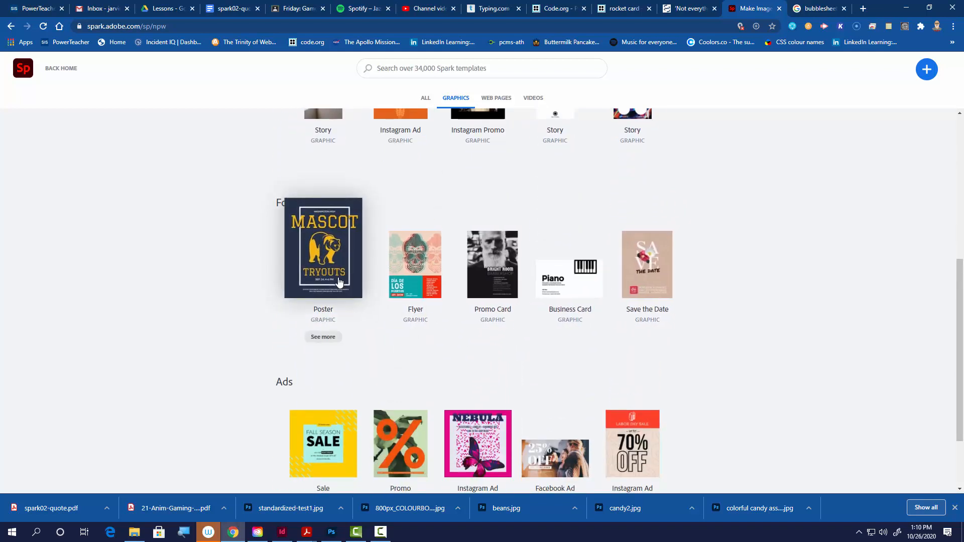
scroll(520, 378, "up", 6)
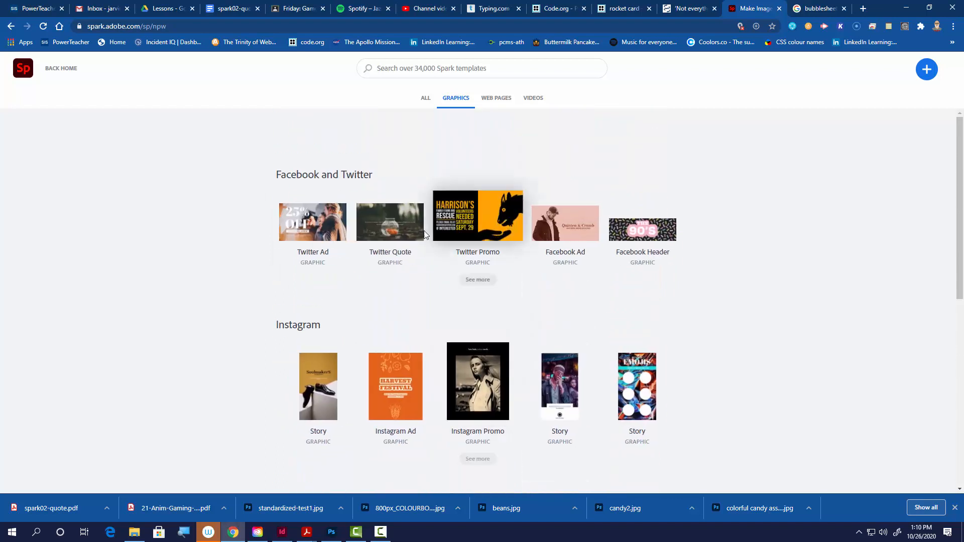
mouse_move(411, 229)
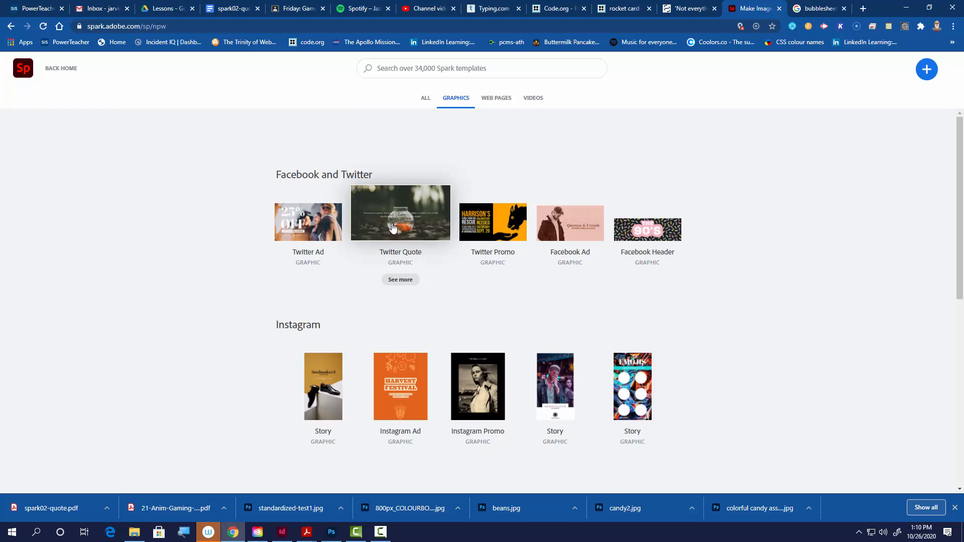
Browse the Twitter Quote templates and open the goldfish bowl template with the Albert Einstein quote for editing.
left_click(396, 281)
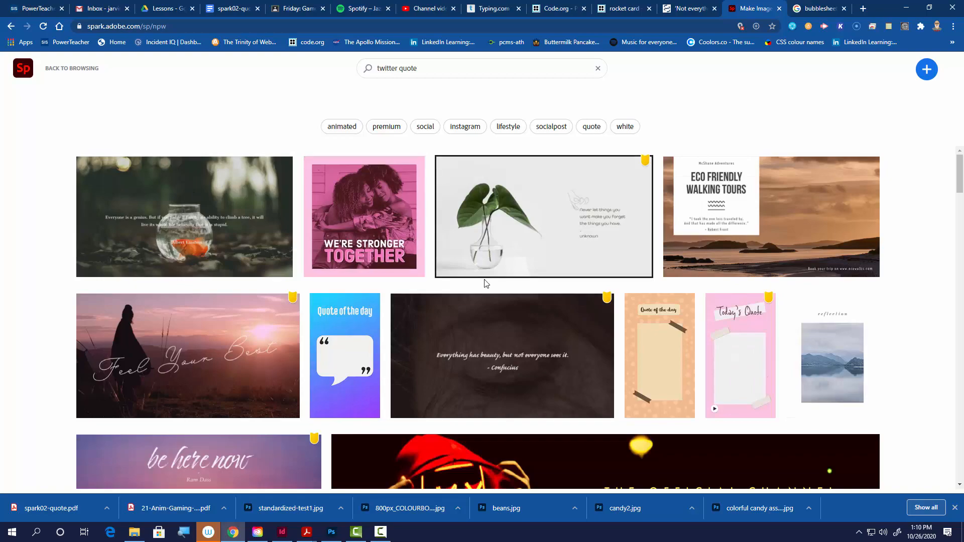
scroll(483, 284, "down", 5)
scroll(484, 285, "down", 12)
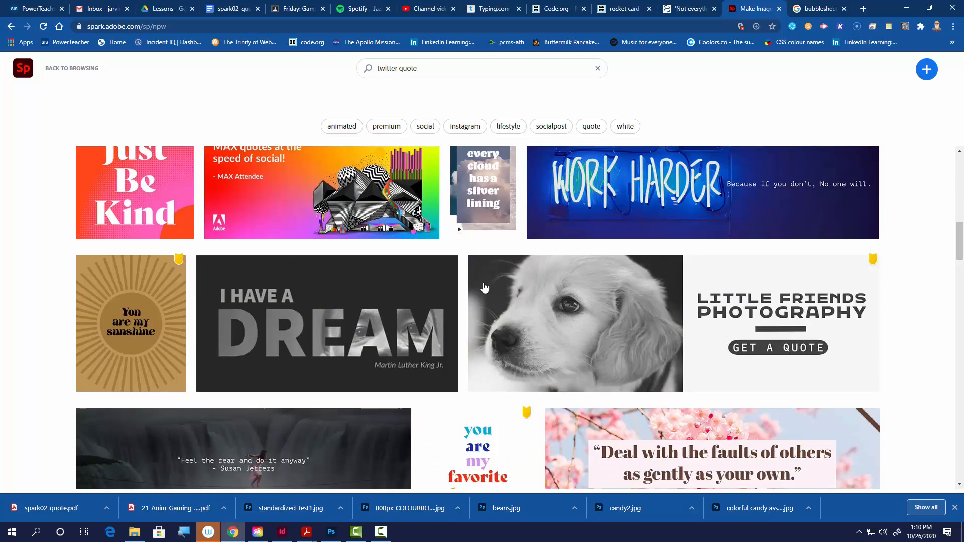
scroll(483, 284, "up", 5)
scroll(485, 285, "up", 10)
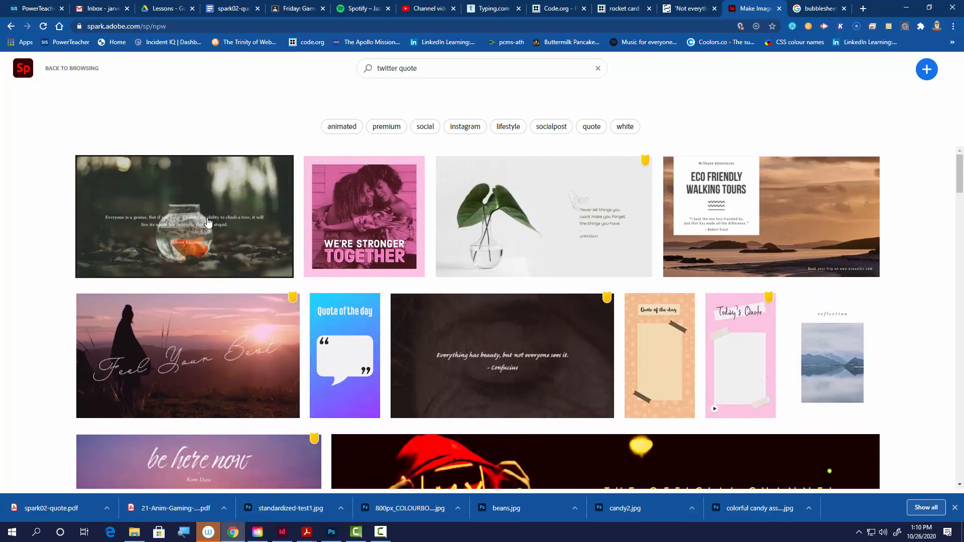
left_click(208, 222)
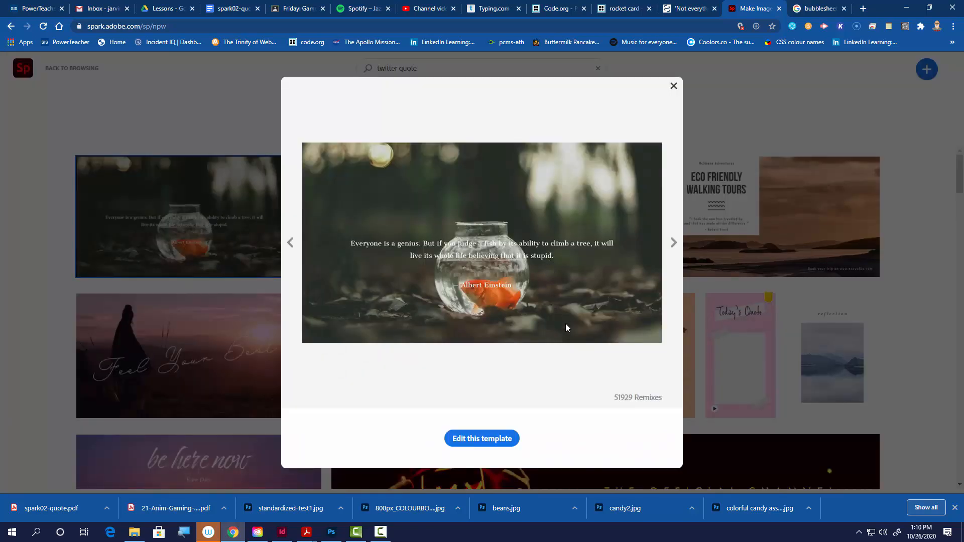
left_click(501, 442)
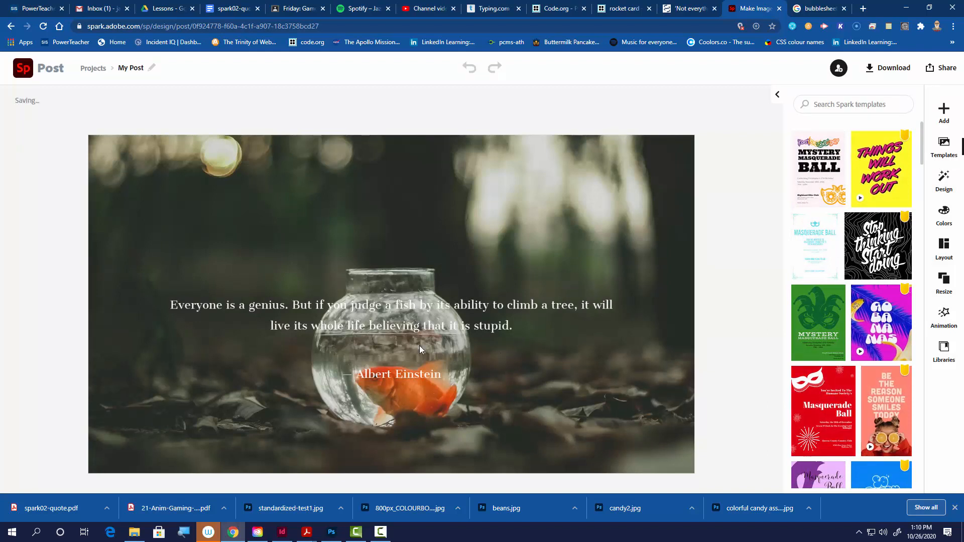
Check the attribution and quote text boxes, and shift the goldfish bowl background photo upward within the frame.
left_click(399, 374)
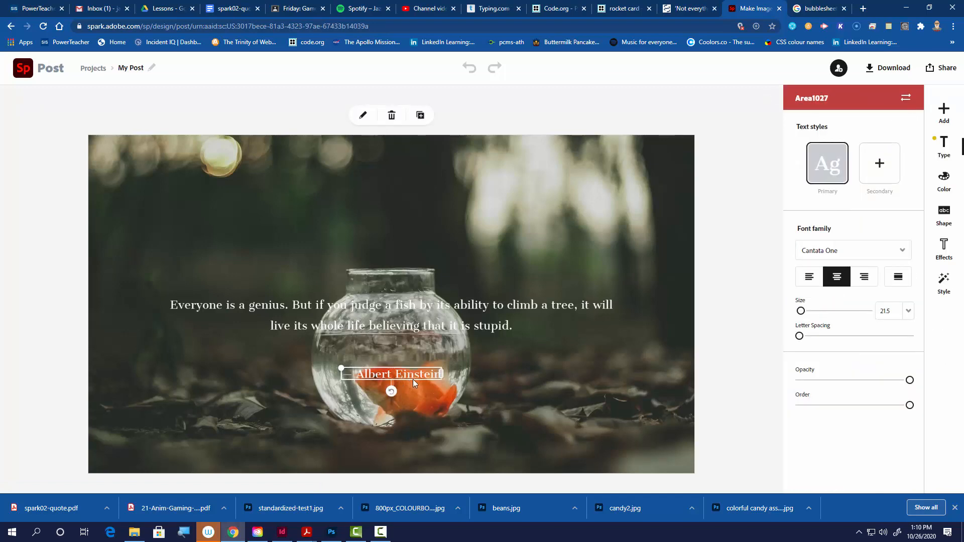
left_click(477, 327)
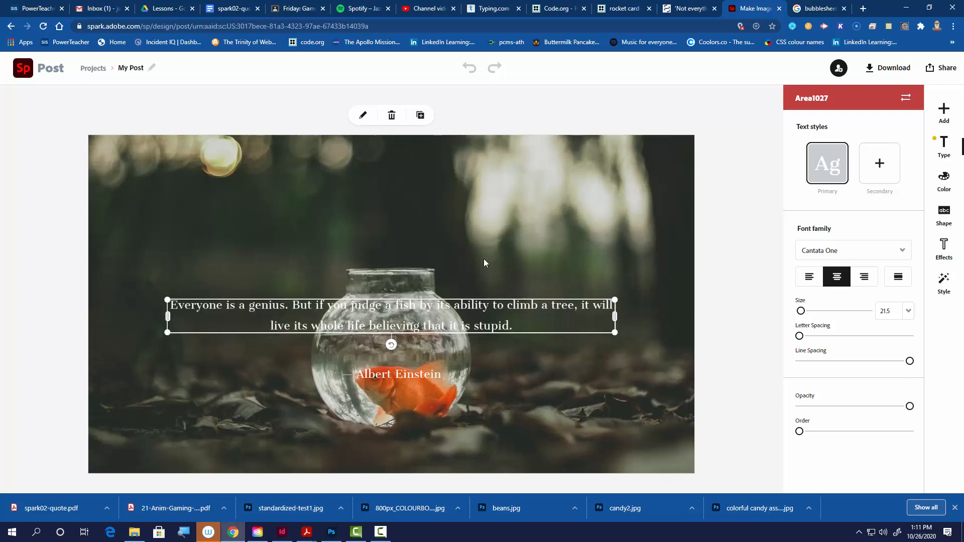
left_click(523, 227)
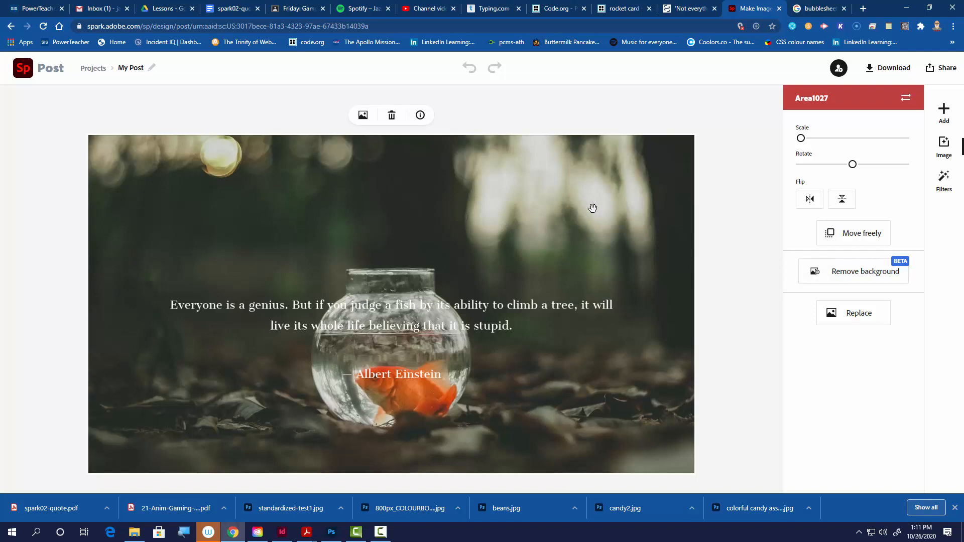
left_click_drag(543, 212, 538, 172)
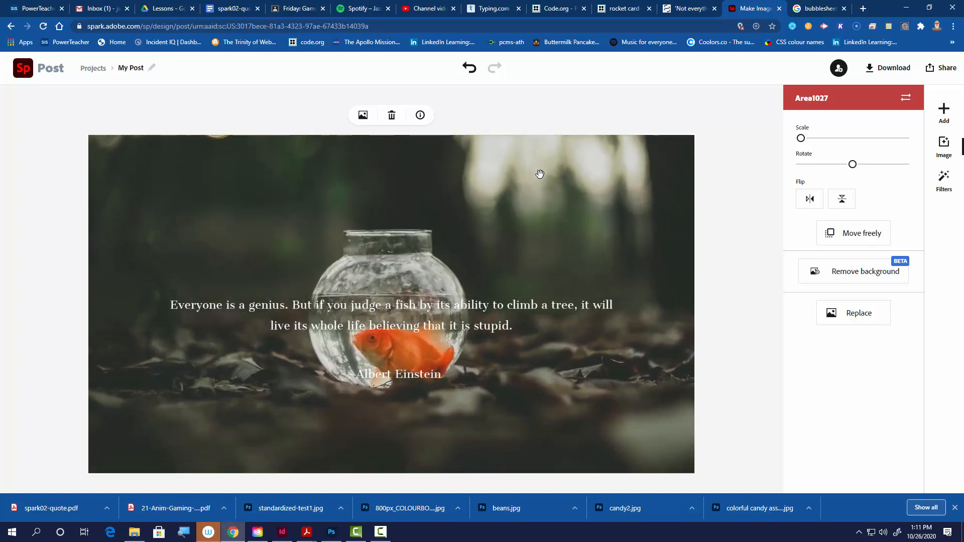
left_click(752, 197)
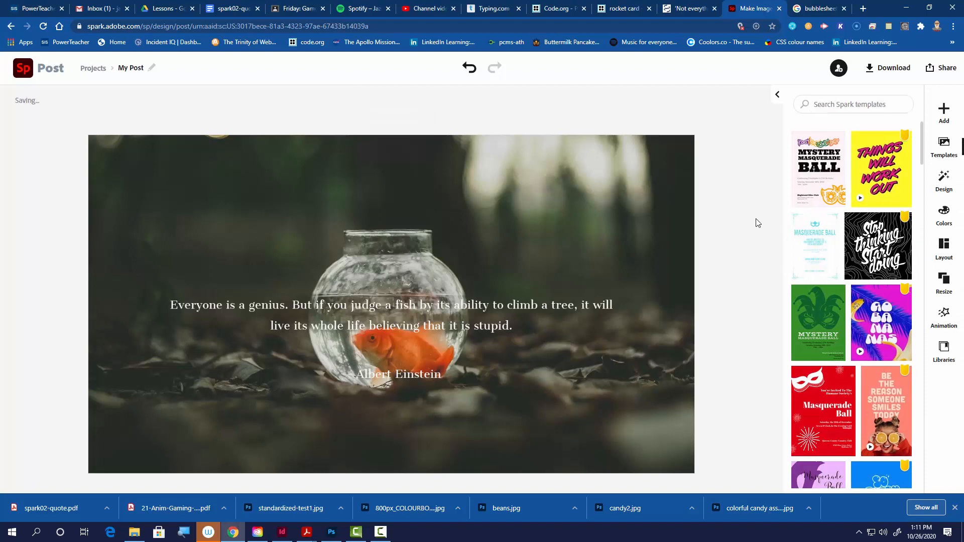
Examine the available page layouts, including the banner and grid arrangements.
left_click(944, 249)
scroll(852, 364, "down", 5)
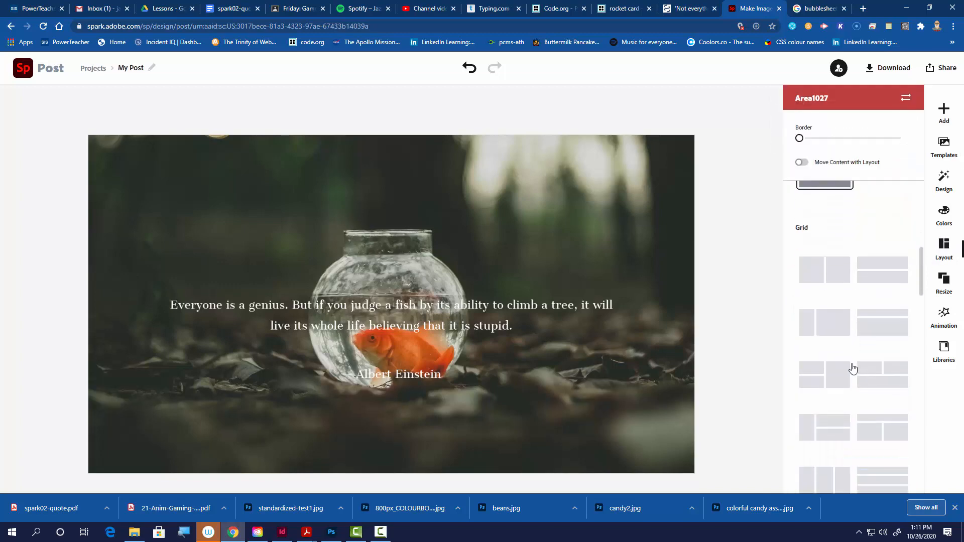
scroll(852, 369, "up", 3)
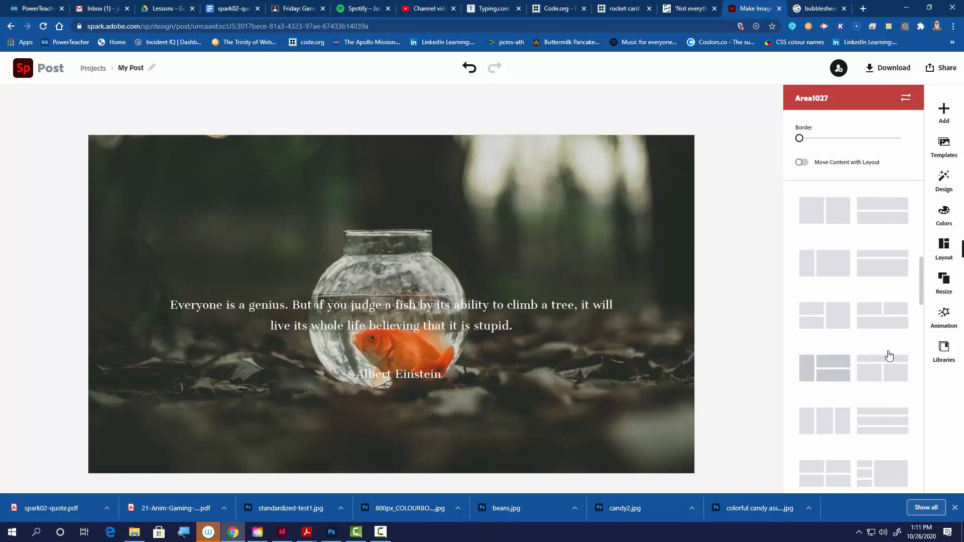
scroll(879, 355, "up", 2)
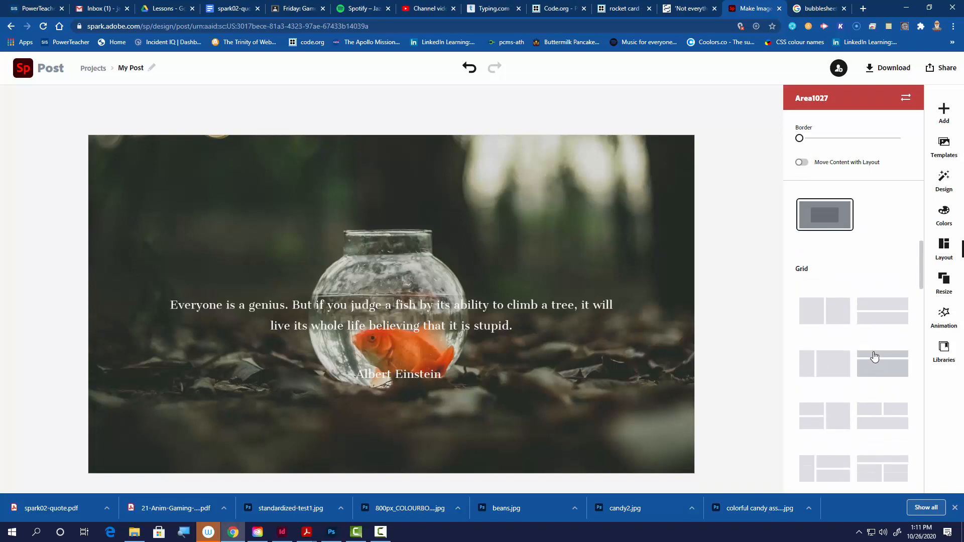
scroll(874, 358, "down", 1)
scroll(834, 334, "up", 2)
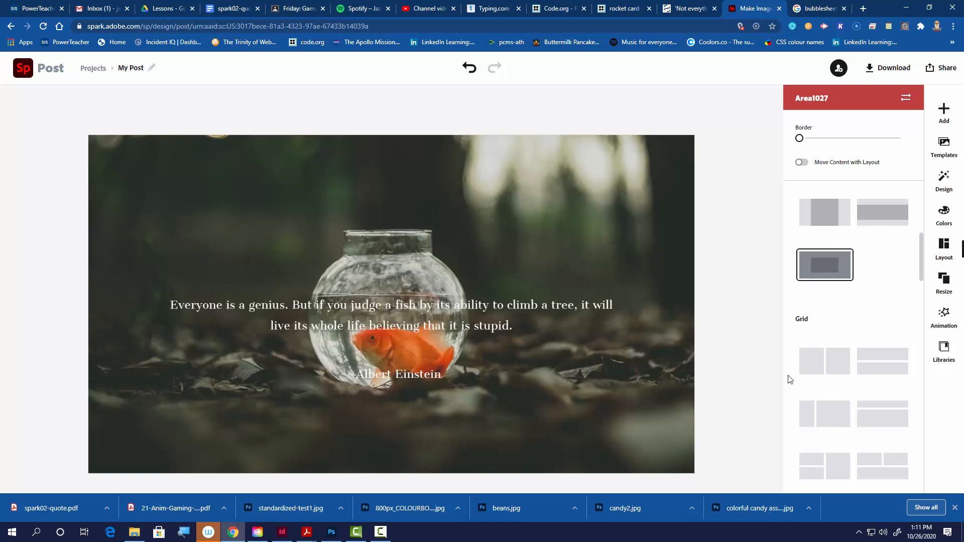
scroll(804, 392, "down", 3)
scroll(818, 391, "up", 4)
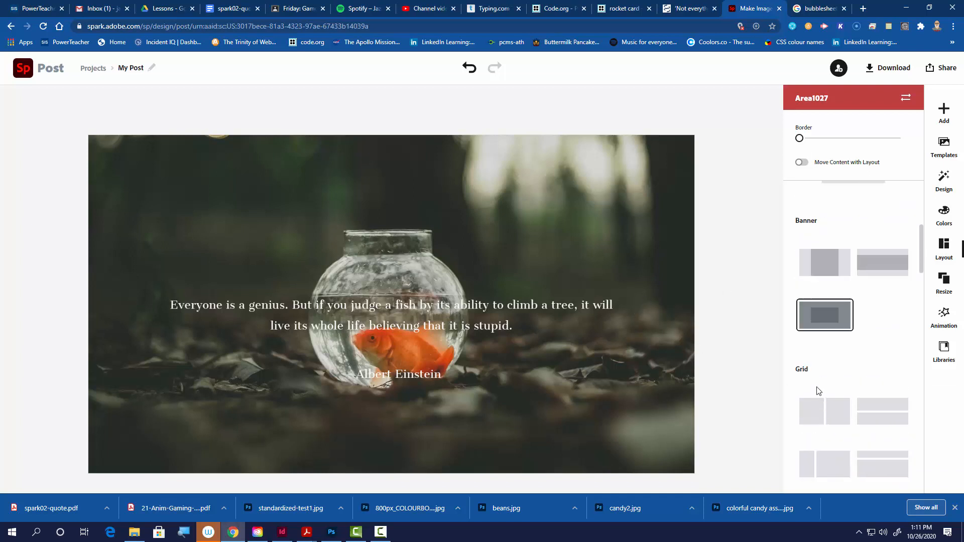
scroll(818, 390, "up", 3)
scroll(803, 392, "down", 3)
Start replacing the background photo and search the free photos for Fishbowl.
left_click(608, 211)
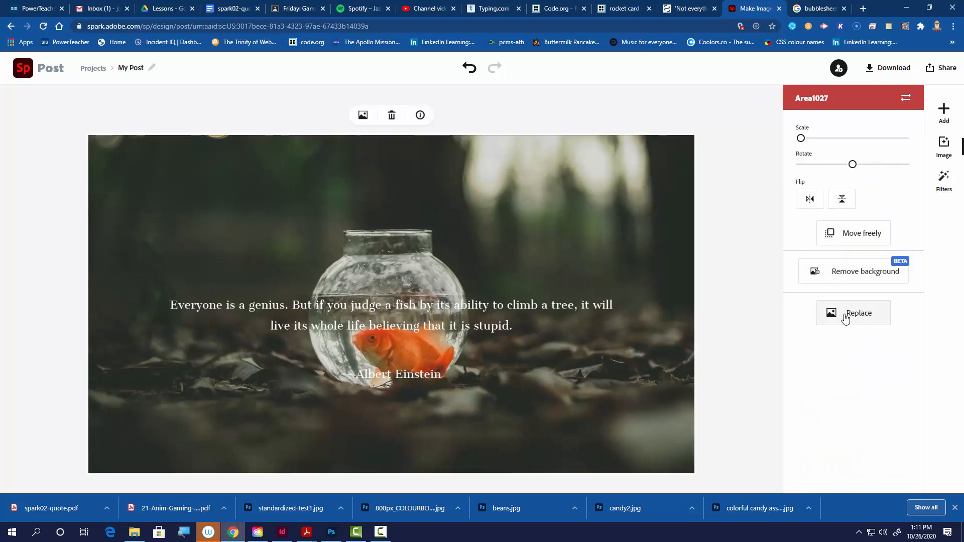
left_click(847, 314)
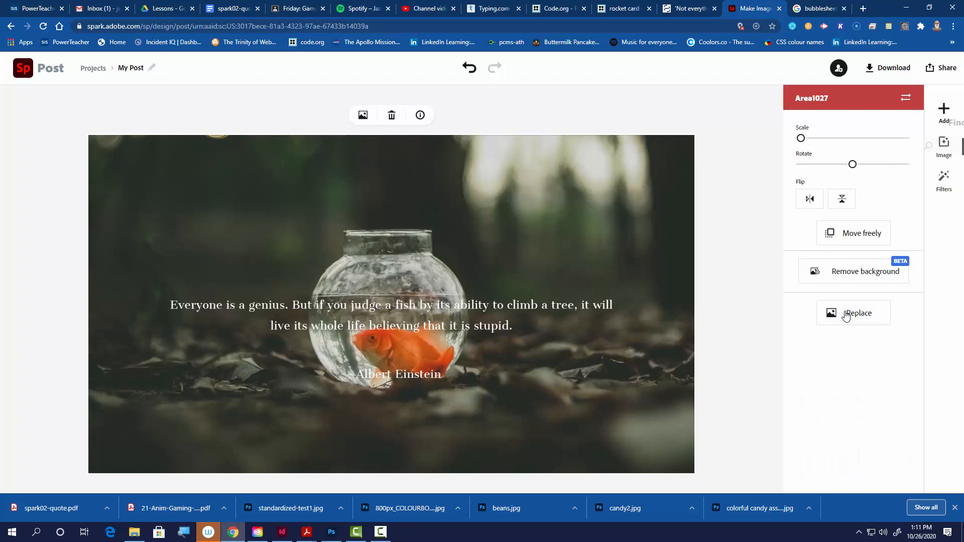
type("Fishbowl")
key("Return")
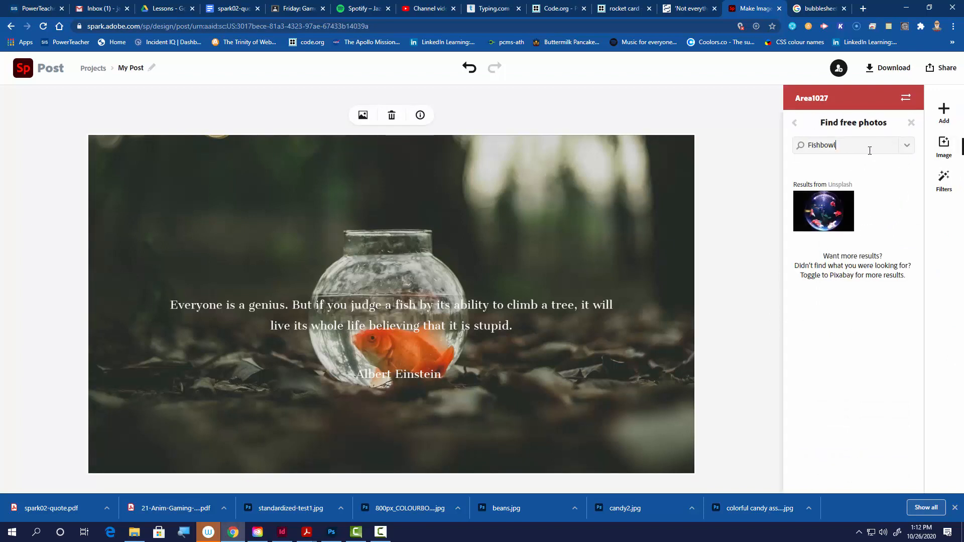
left_click(794, 122)
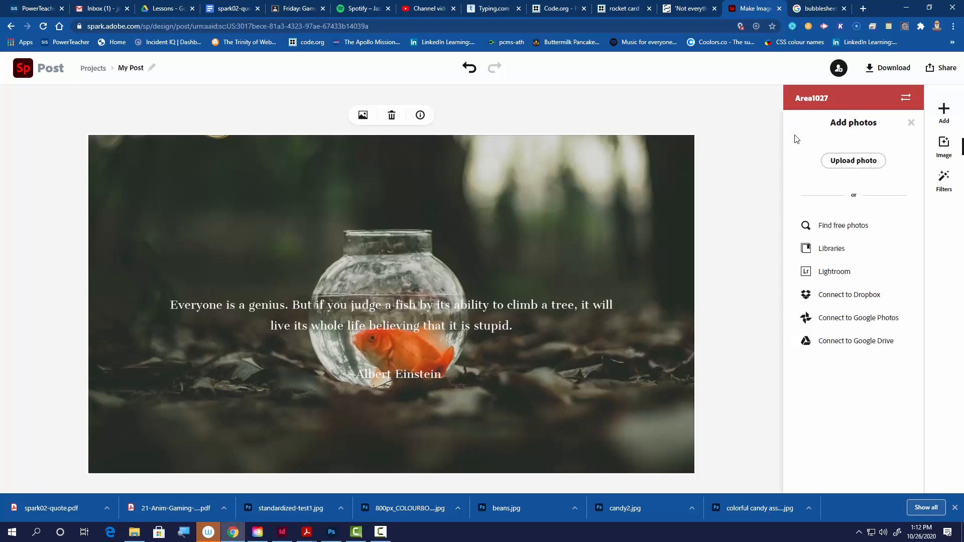
Upload standardized-test1.jpg from the Downloads folder as the new background photo.
left_click(850, 163)
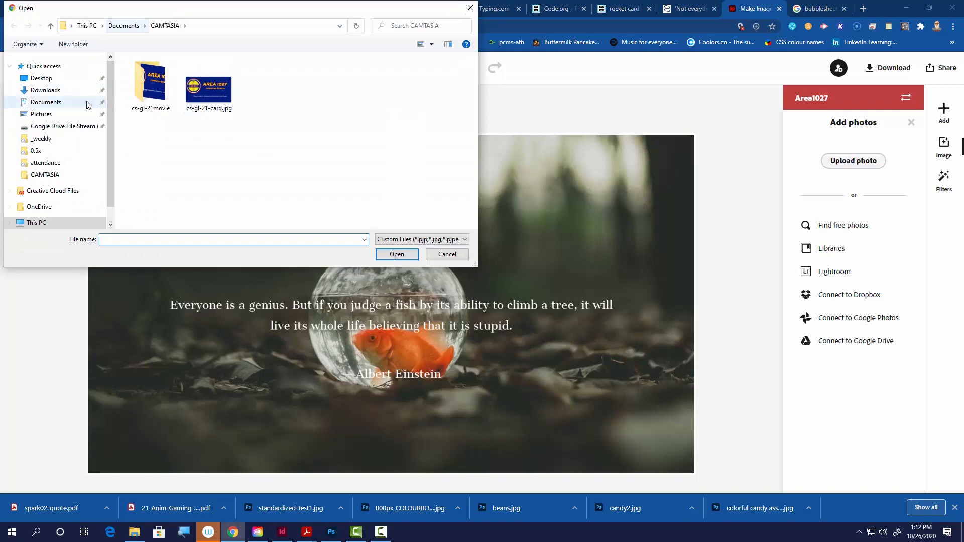
left_click(45, 90)
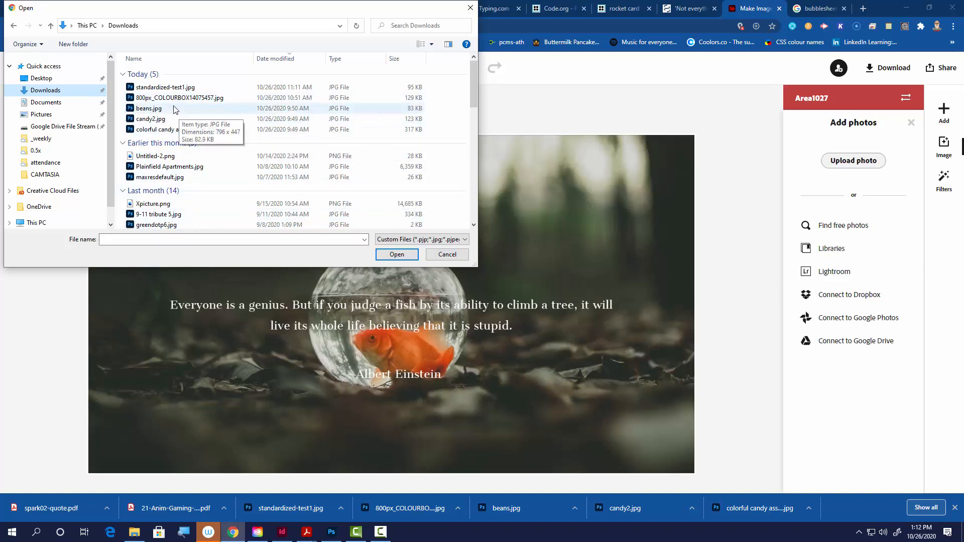
left_click(176, 87)
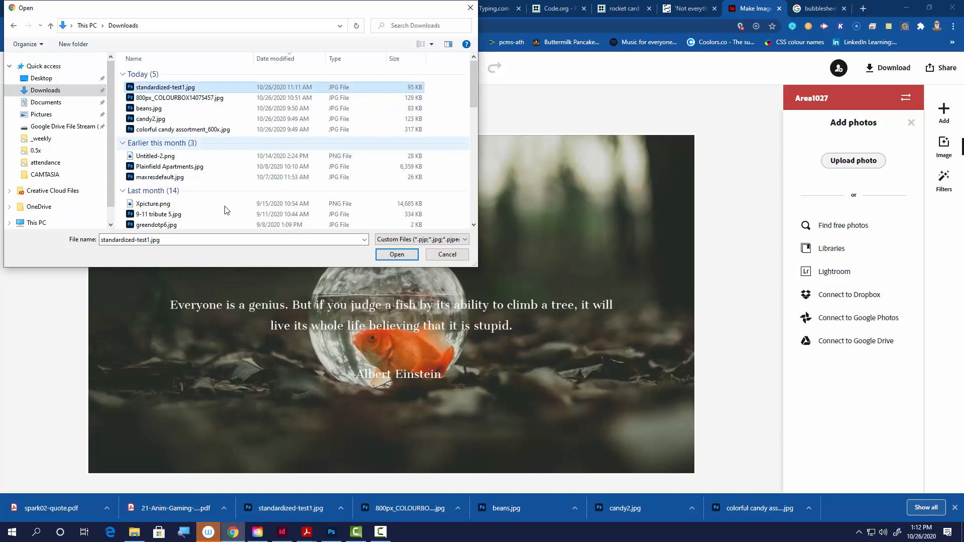
left_click(397, 255)
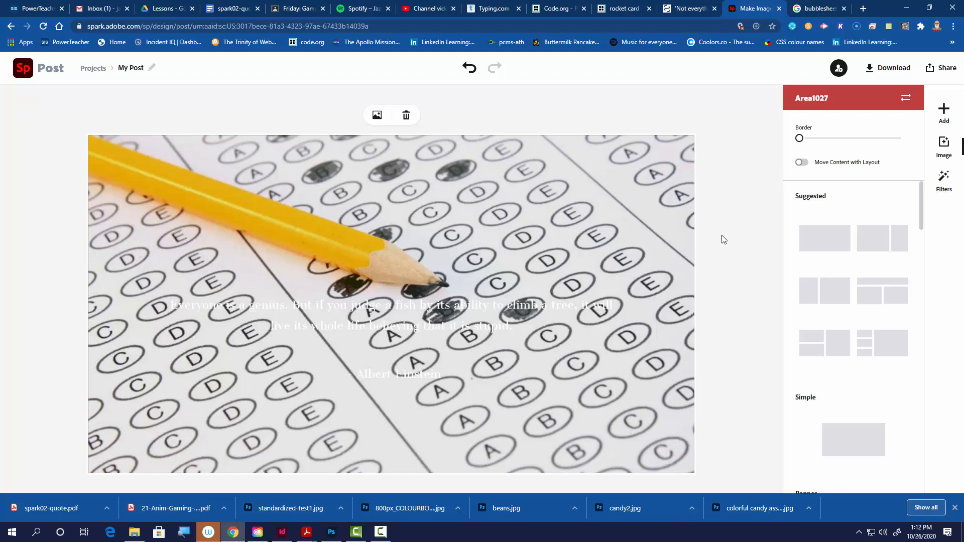
left_click(749, 192)
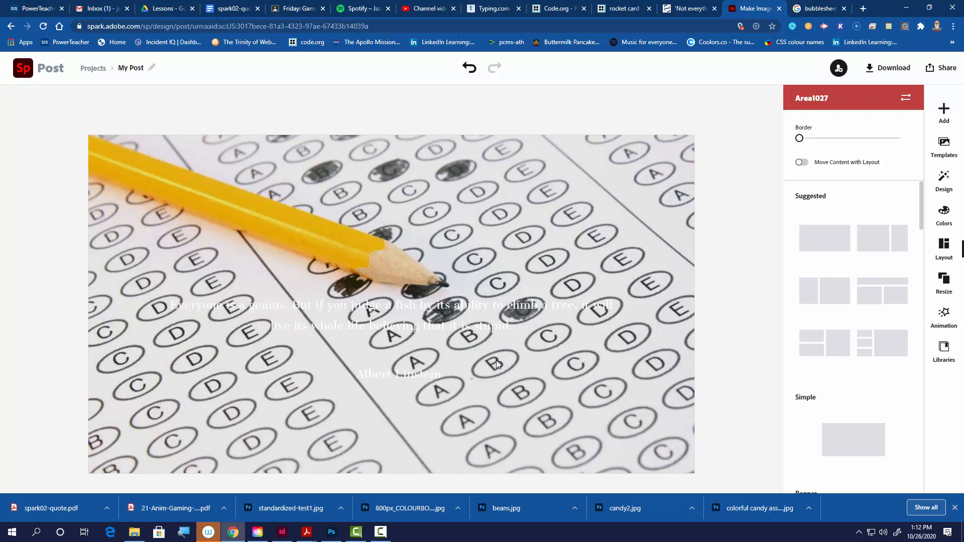
Delete the template's quote text and its Albert Einstein attribution.
left_click(426, 326)
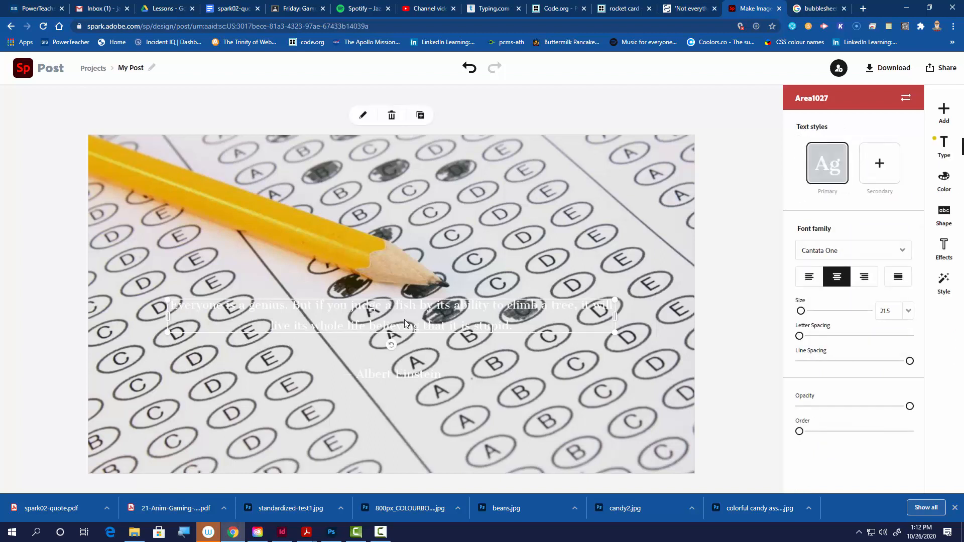
left_click_drag(404, 319, 407, 234)
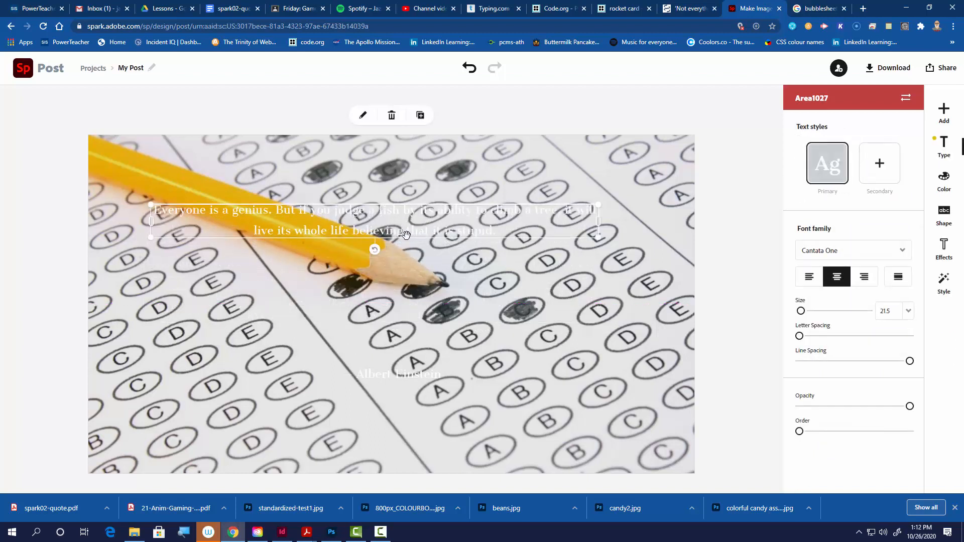
key("Delete")
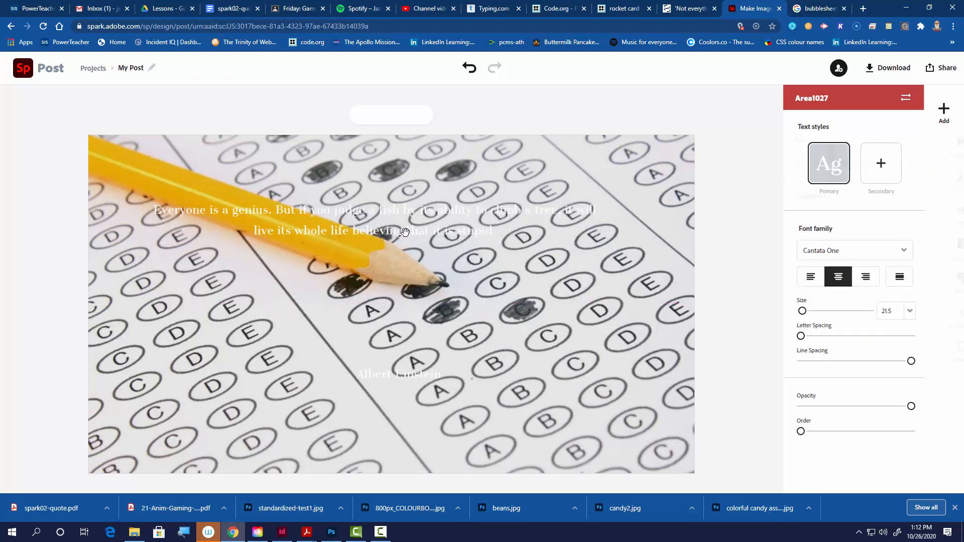
left_click(414, 375)
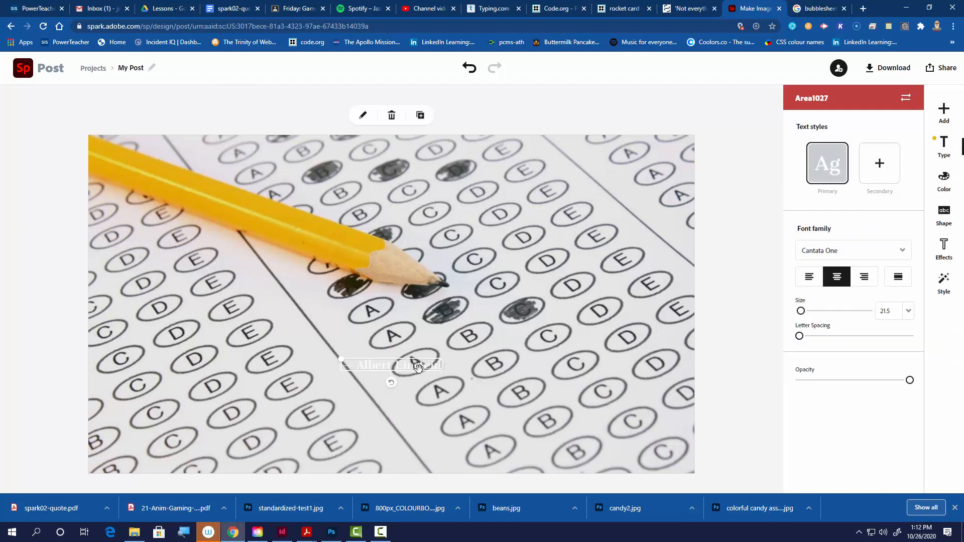
key("Delete")
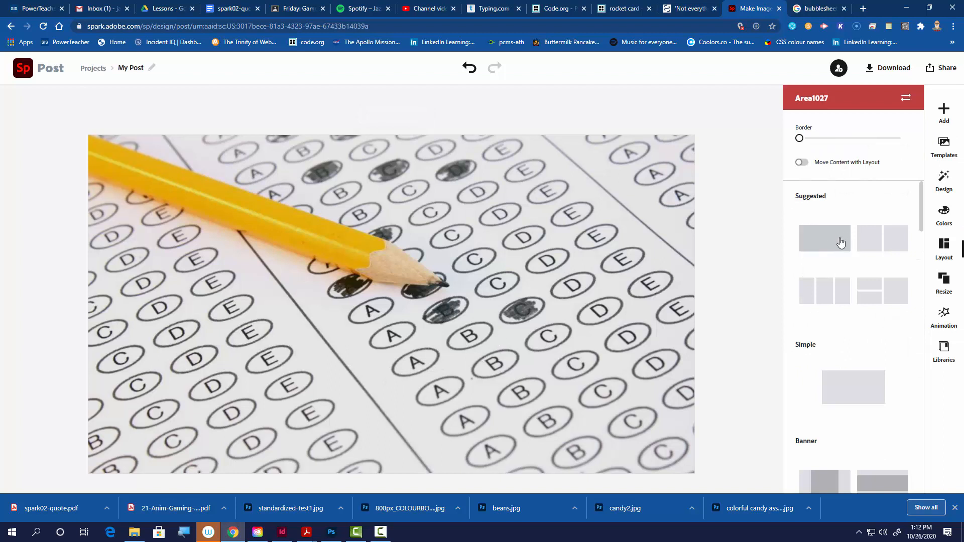
Try the Chilling, Make a Fun Geometric Necklace and The Ultimate Carrot Cake design variations on the post.
left_click(945, 179)
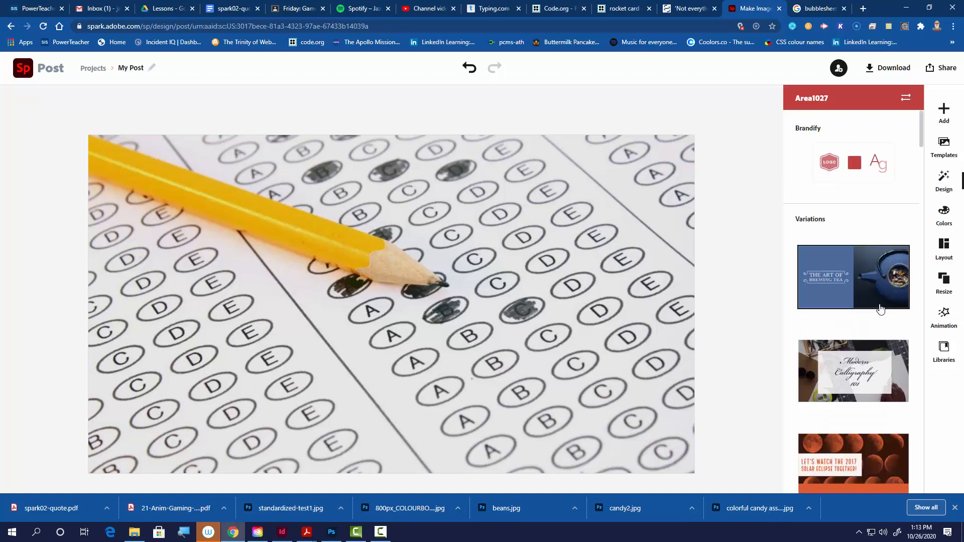
scroll(885, 347, "down", 5)
scroll(885, 346, "down", 5)
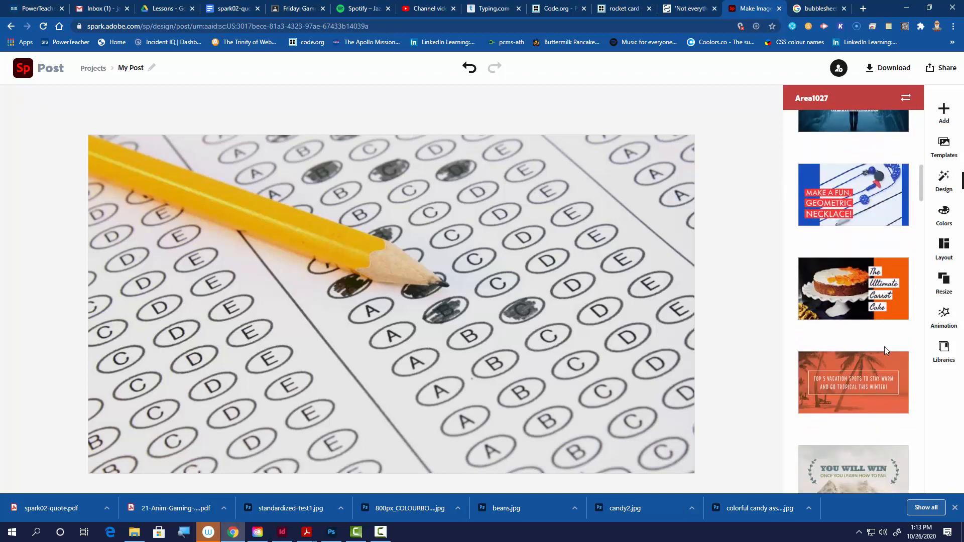
scroll(885, 347, "up", 4)
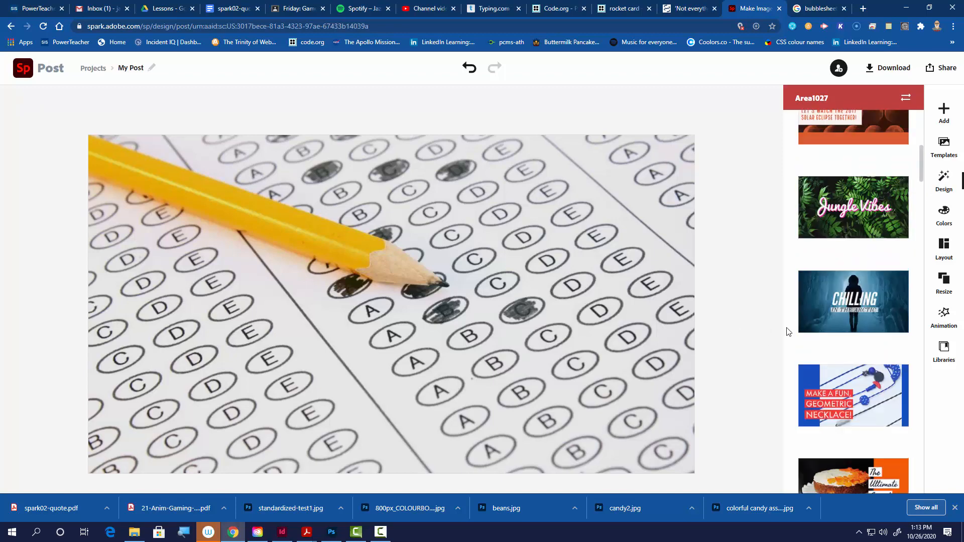
left_click(863, 309)
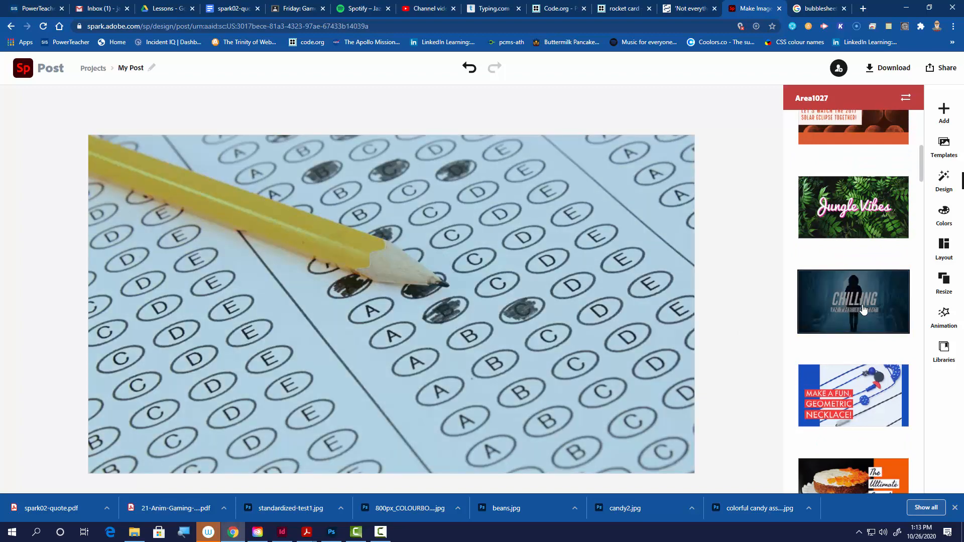
left_click(849, 407)
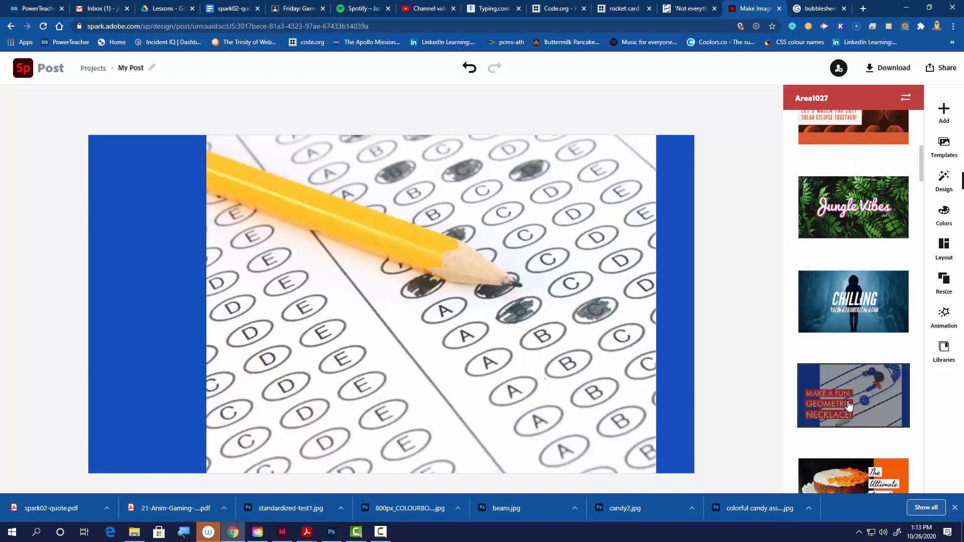
scroll(850, 405, "down", 5)
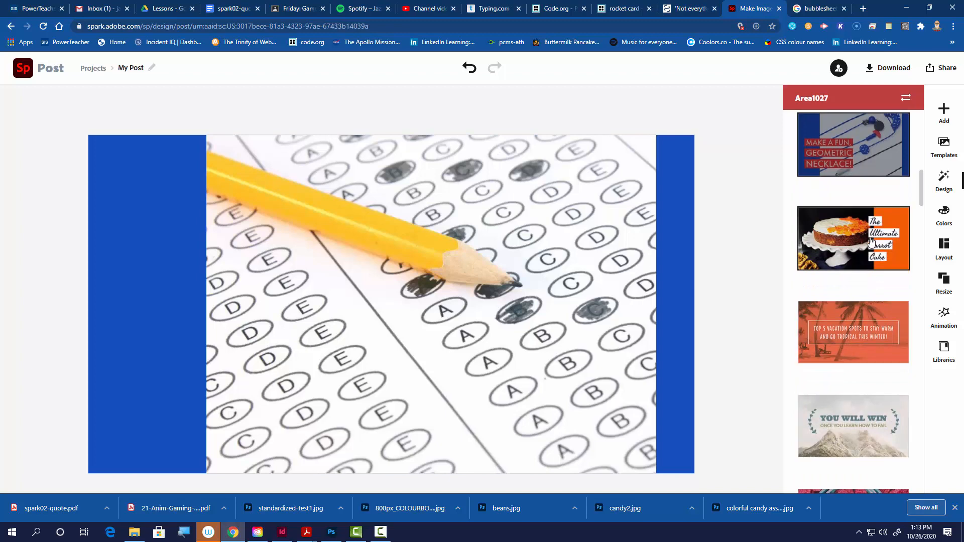
left_click(844, 258)
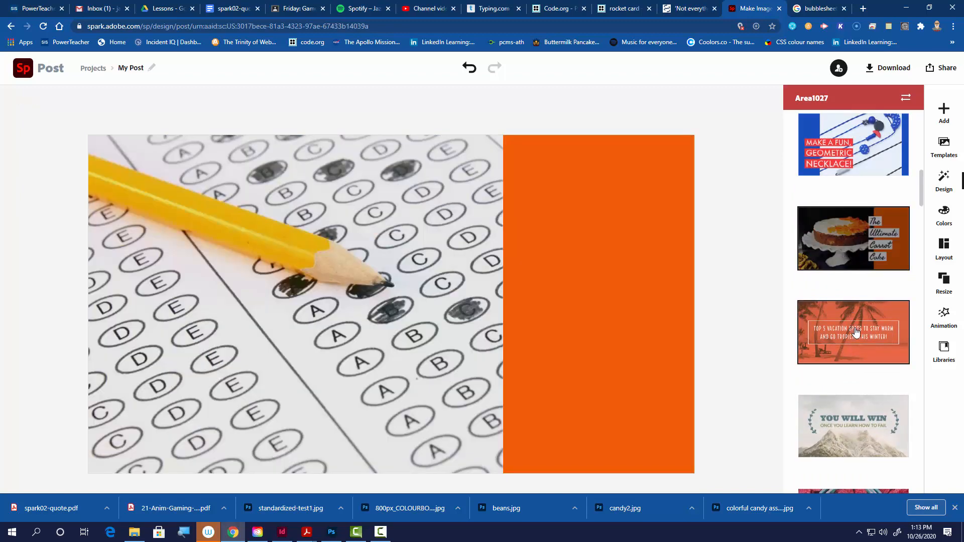
Try the Brunch Club, Season's Greetings and Spark High School design variations on the post.
scroll(855, 331, "down", 5)
scroll(855, 331, "up", 3)
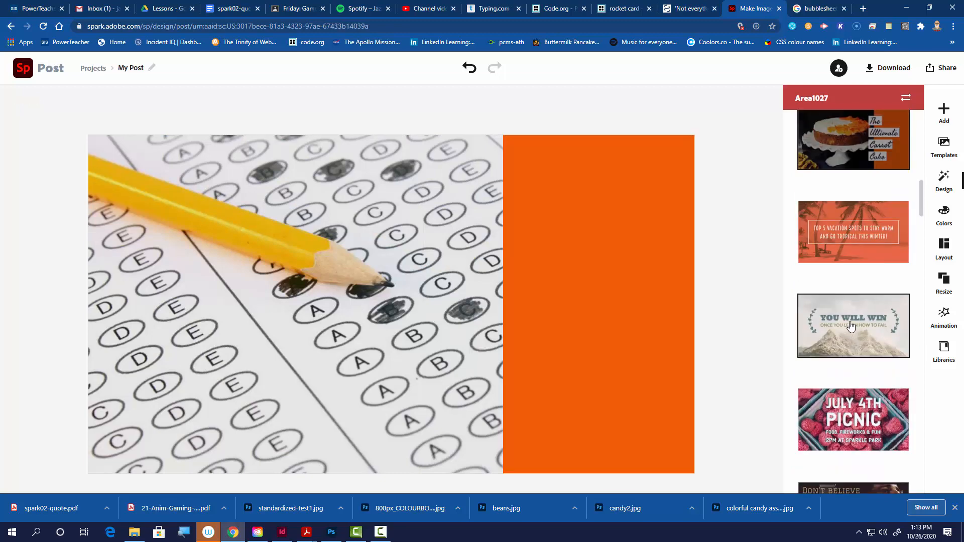
scroll(853, 324, "down", 5)
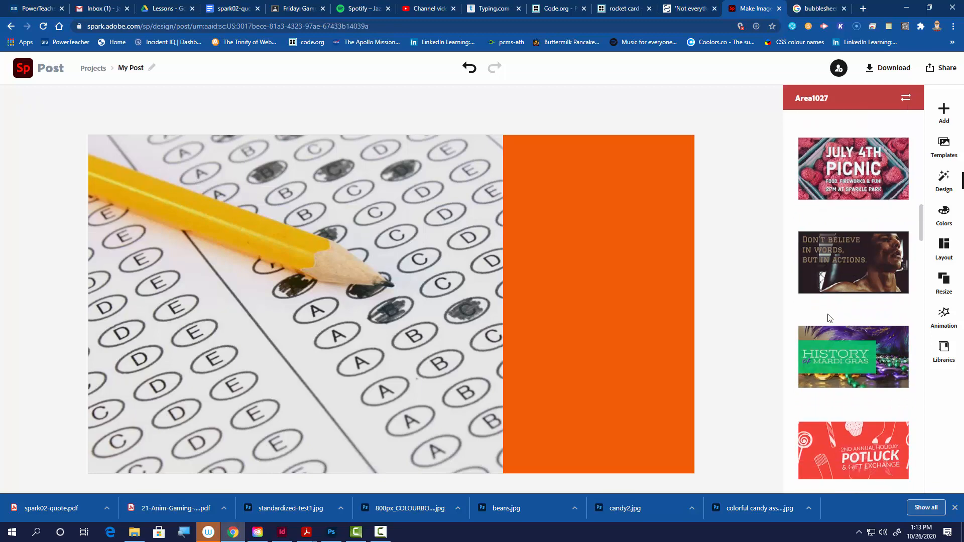
scroll(845, 356, "down", 5)
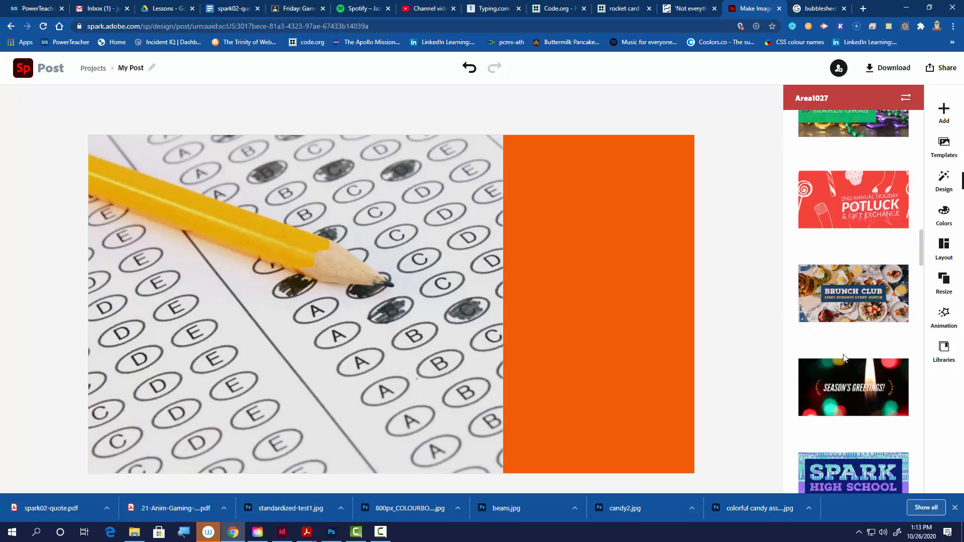
left_click(853, 297)
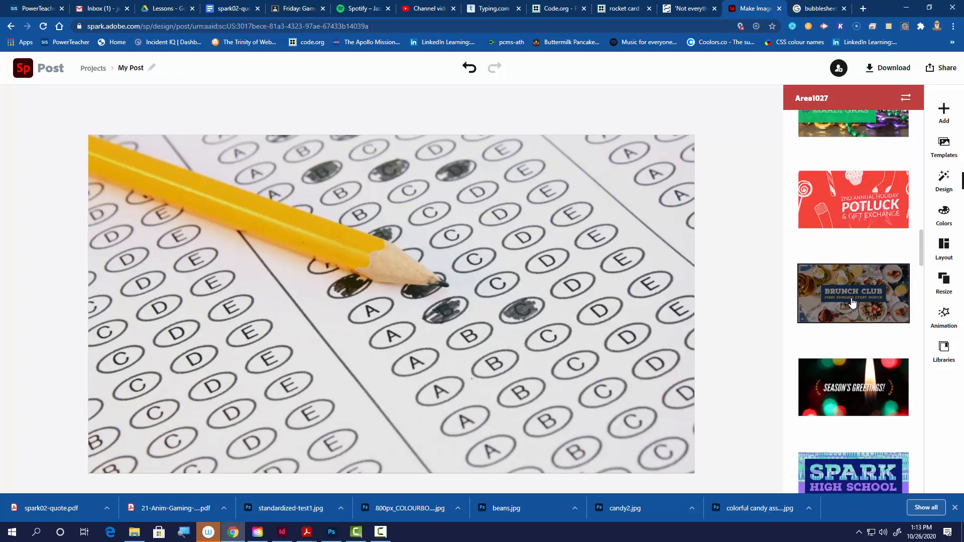
left_click(858, 394)
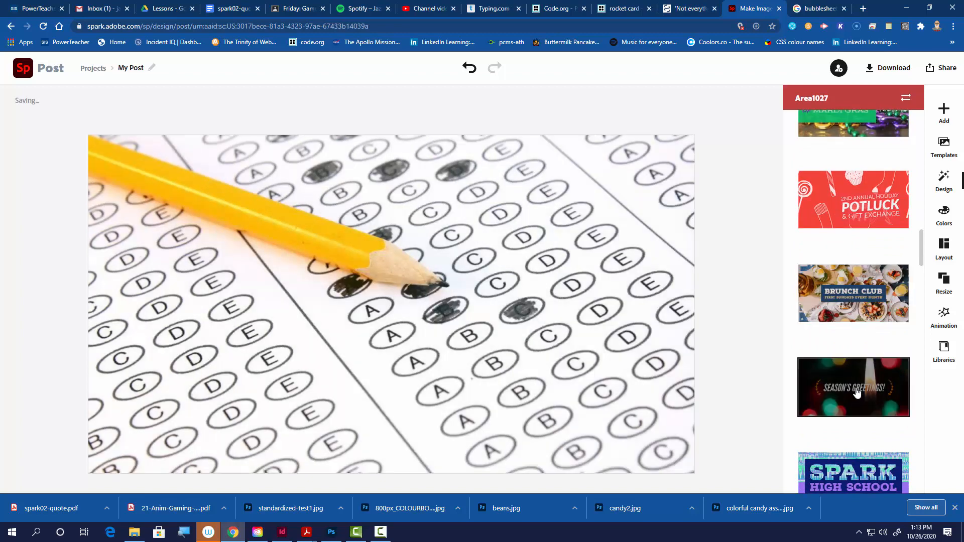
scroll(854, 352, "down", 3)
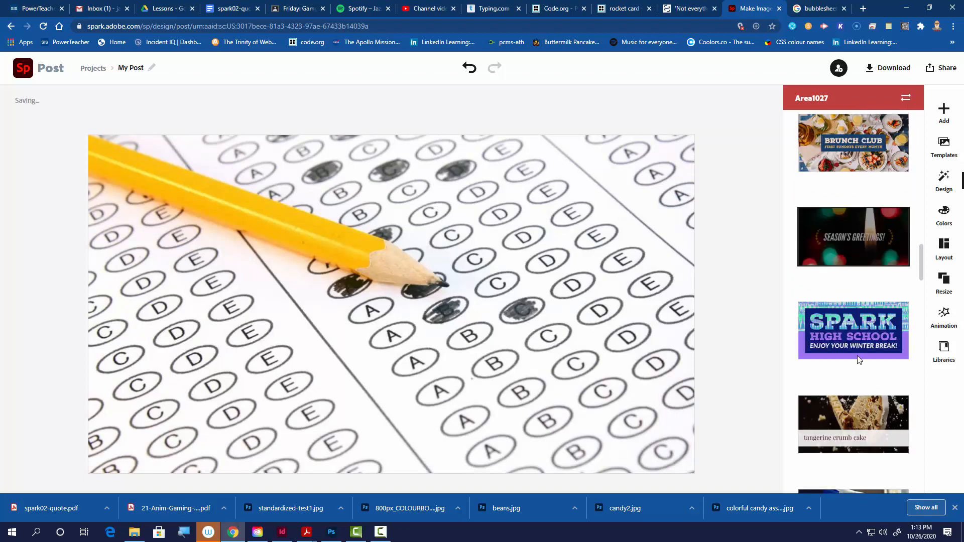
left_click(852, 339)
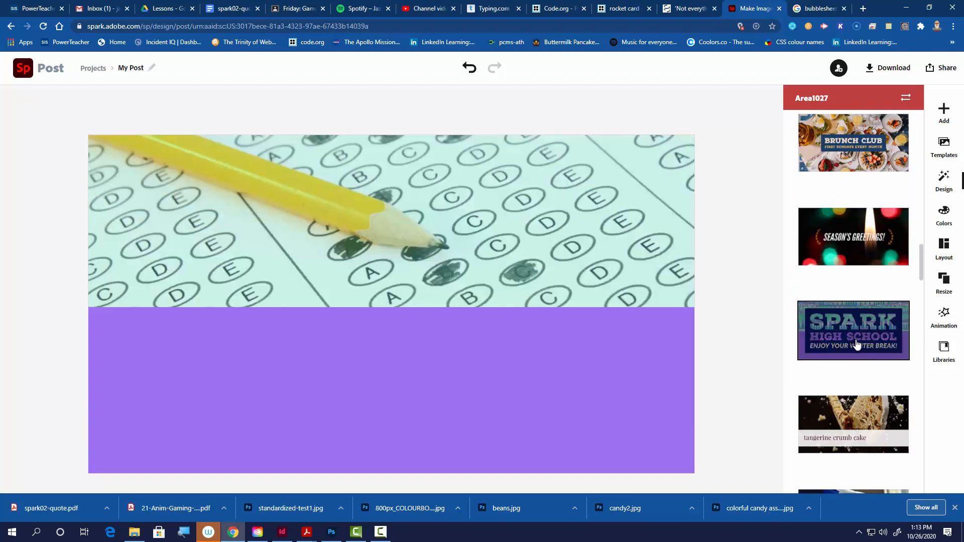
Apply the Now Recruiting Student Tutors design variation to the post.
scroll(856, 346, "up", 15)
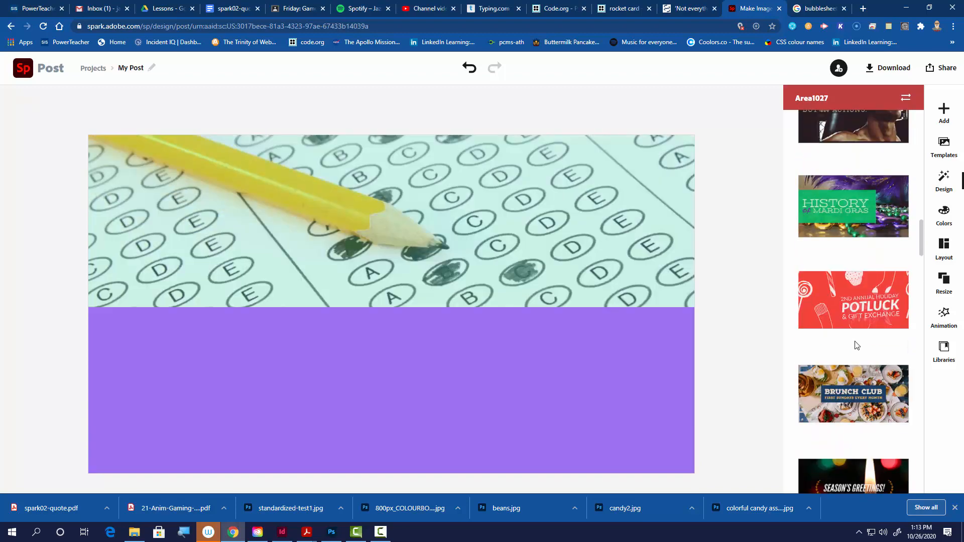
scroll(852, 345, "up", 15)
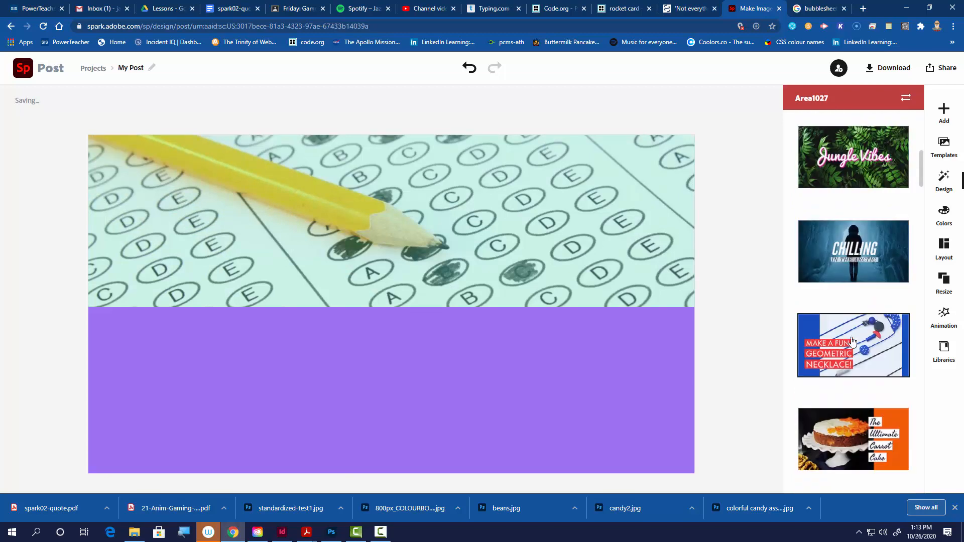
scroll(851, 333, "up", 3)
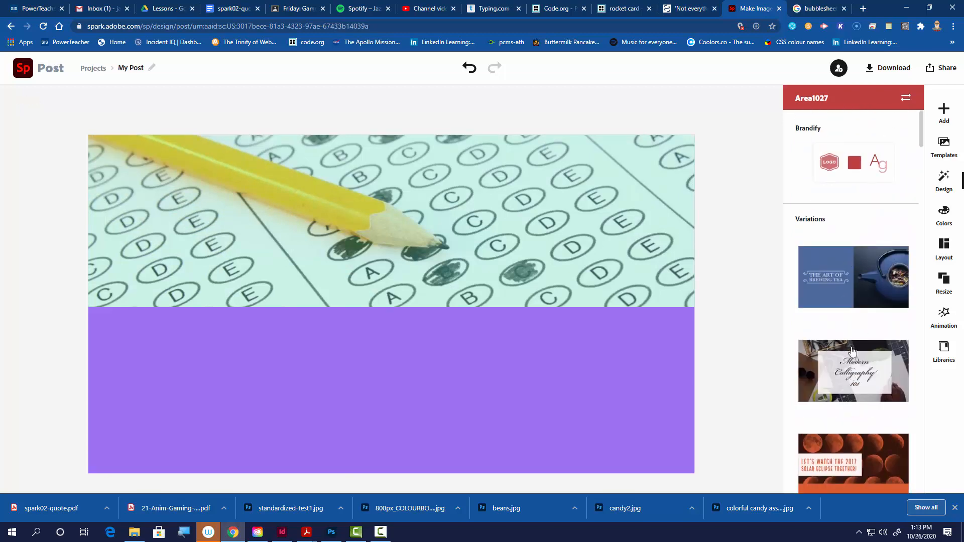
scroll(853, 351, "down", 5)
scroll(856, 353, "down", 10)
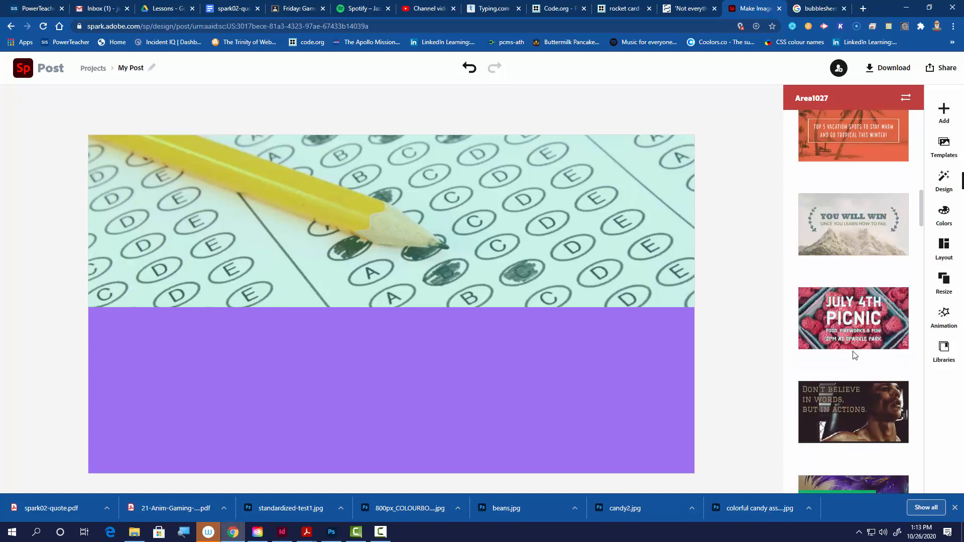
scroll(853, 351, "down", 10)
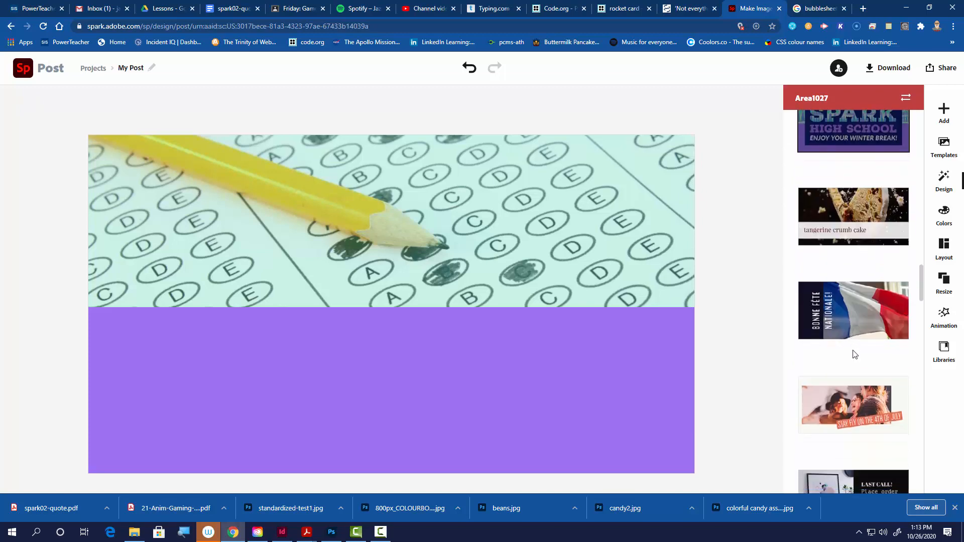
scroll(853, 351, "down", 3)
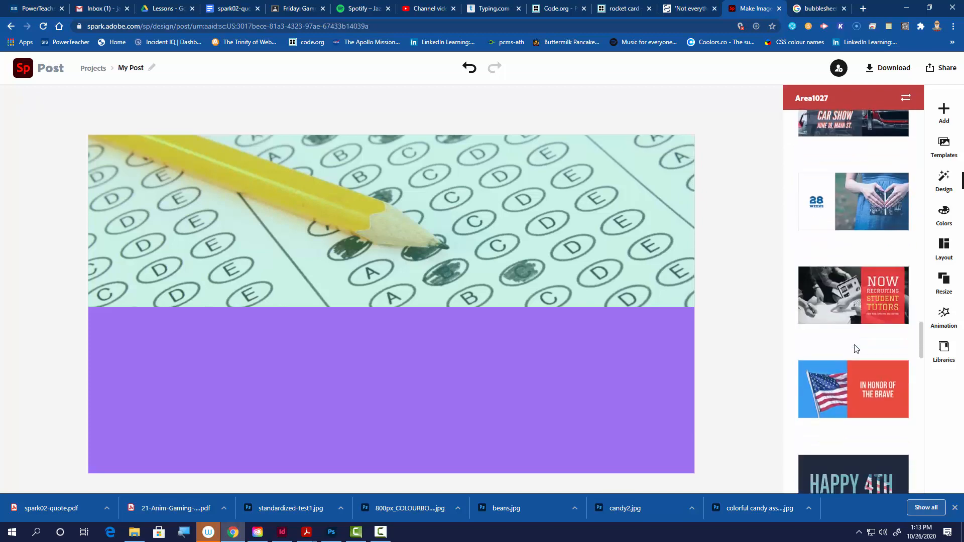
left_click(847, 283)
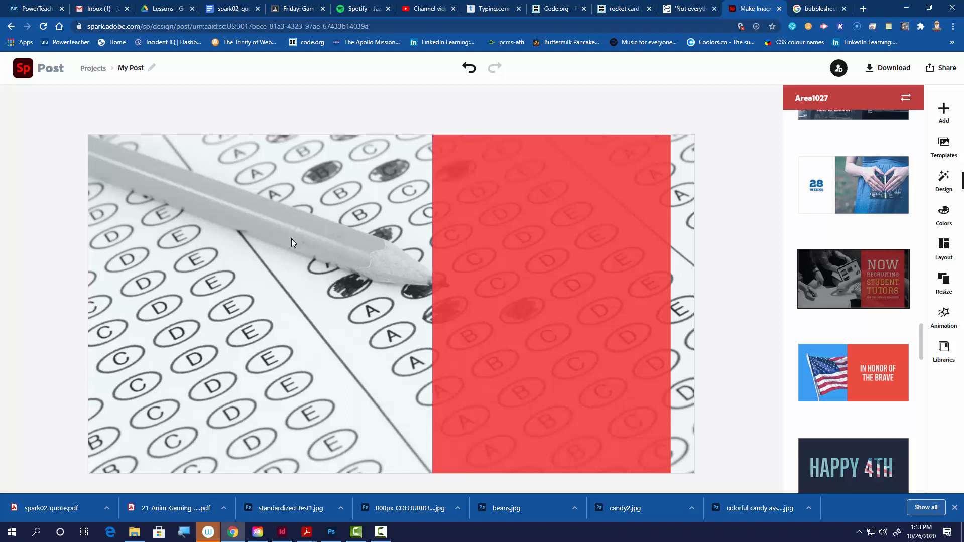
Recolor the red translucent panel over the photo with the suggested sage green.
left_click(532, 210)
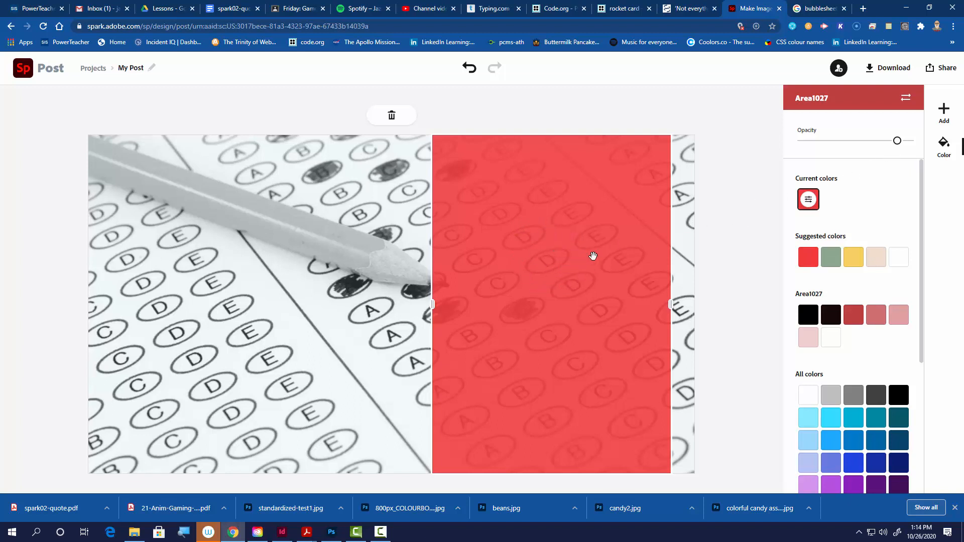
left_click(831, 257)
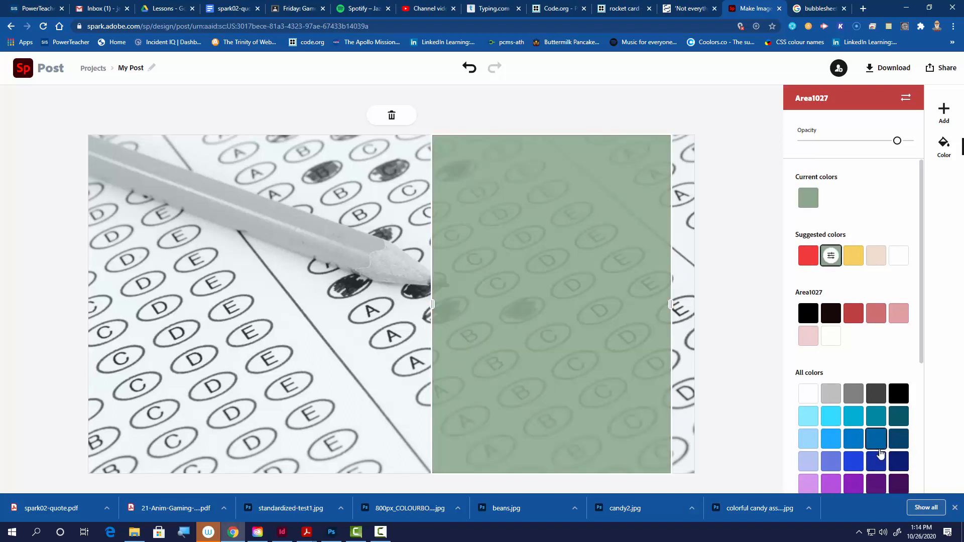
scroll(880, 453, "down", 4)
scroll(878, 449, "up", 4)
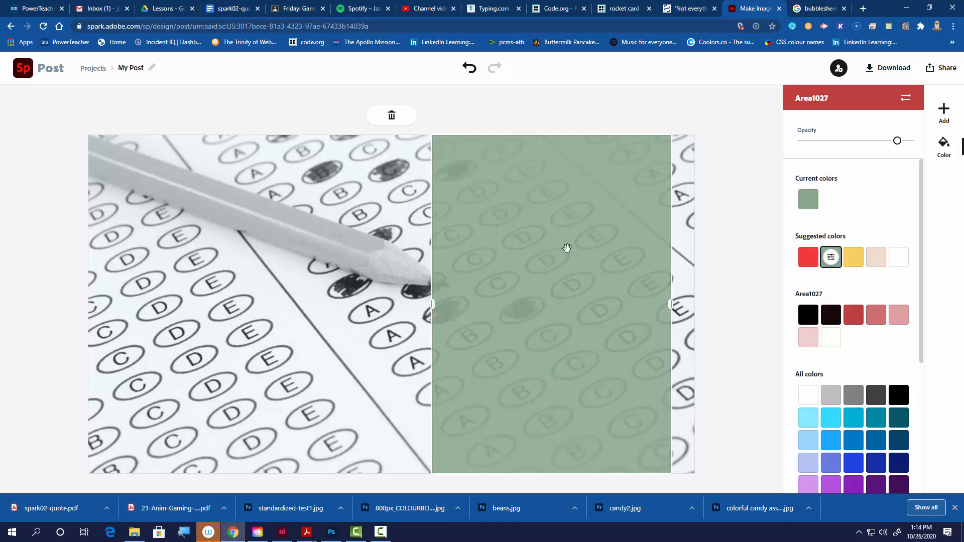
Examine the ready-made text templates available for adding text to the post.
left_click(944, 111)
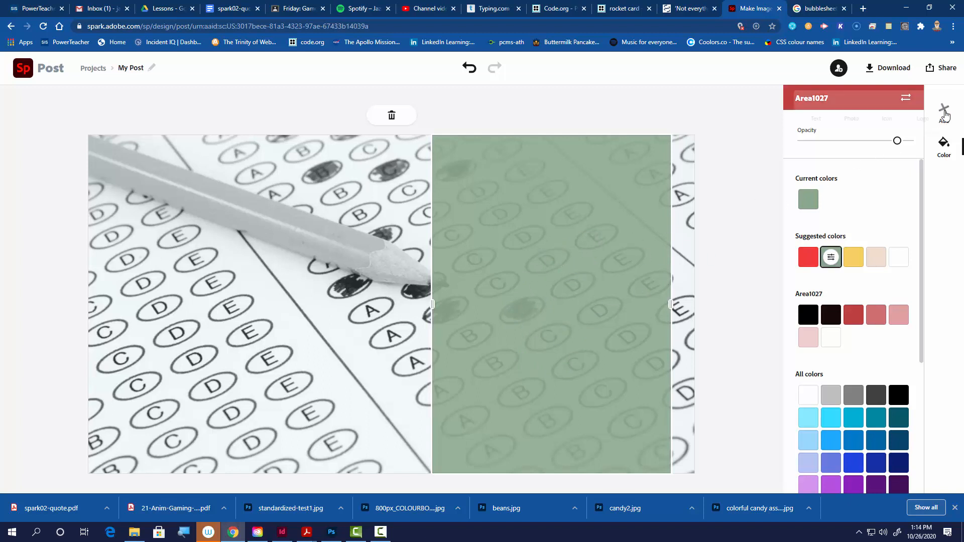
left_click(800, 112)
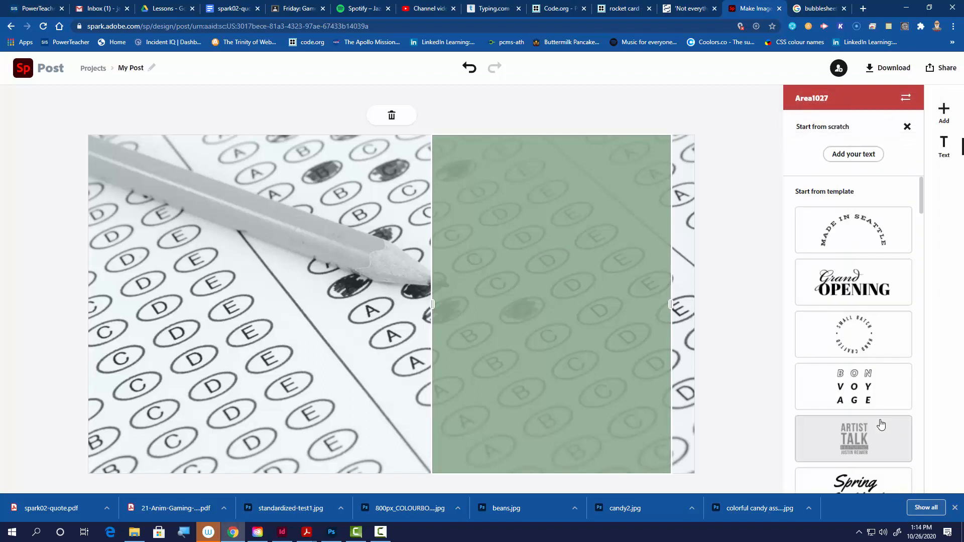
scroll(879, 423, "down", 10)
scroll(879, 422, "down", 15)
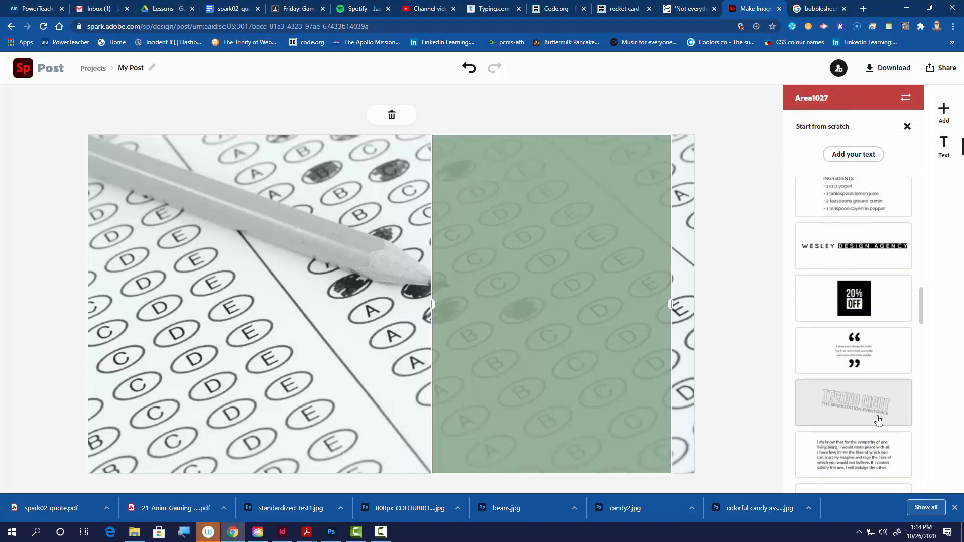
scroll(878, 419, "down", 10)
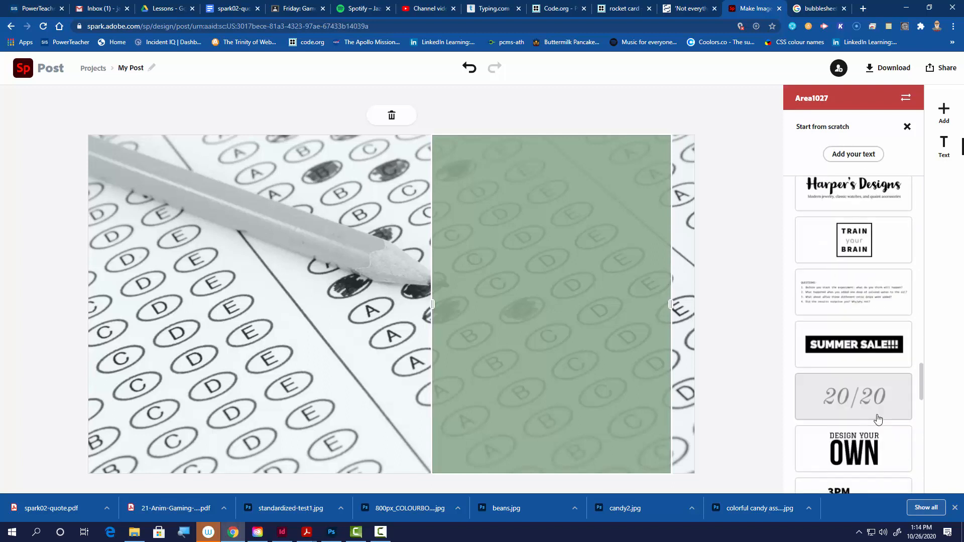
scroll(874, 402, "up", 1)
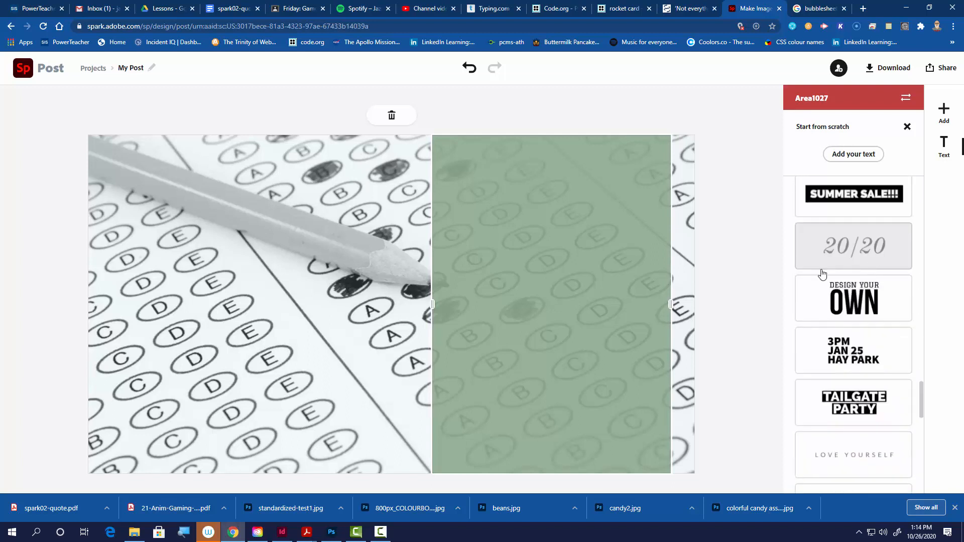
scroll(819, 404, "down", 10)
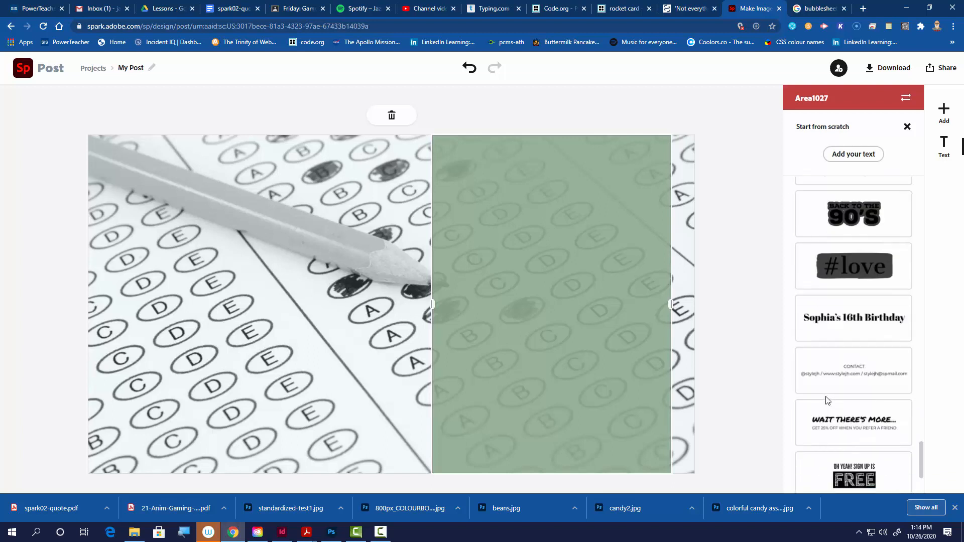
scroll(827, 399, "down", 3)
scroll(830, 397, "up", 10)
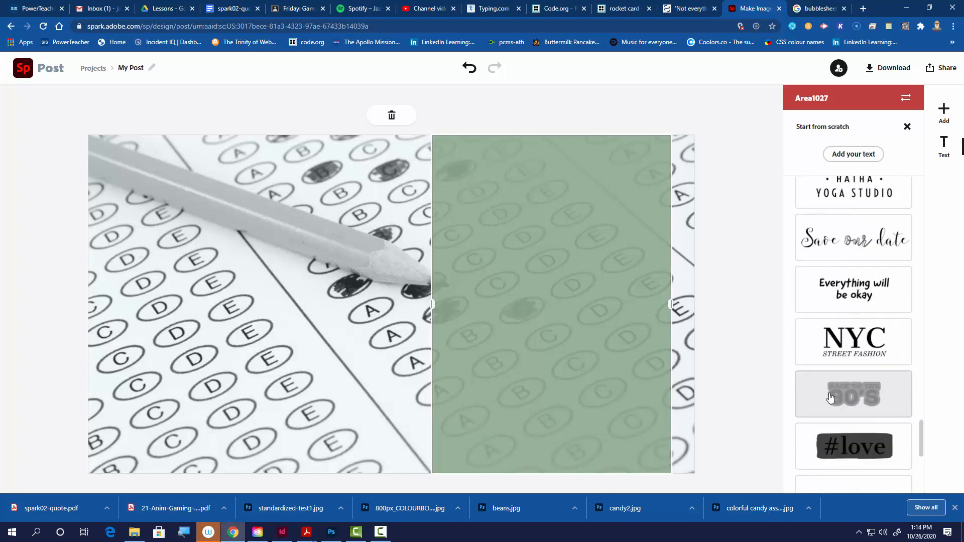
scroll(833, 389, "up", 15)
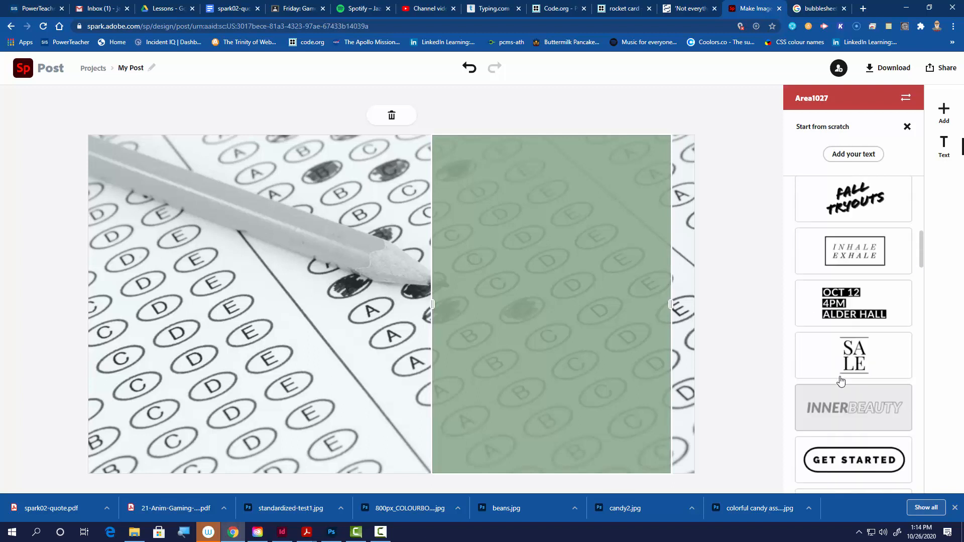
scroll(840, 377, "up", 8)
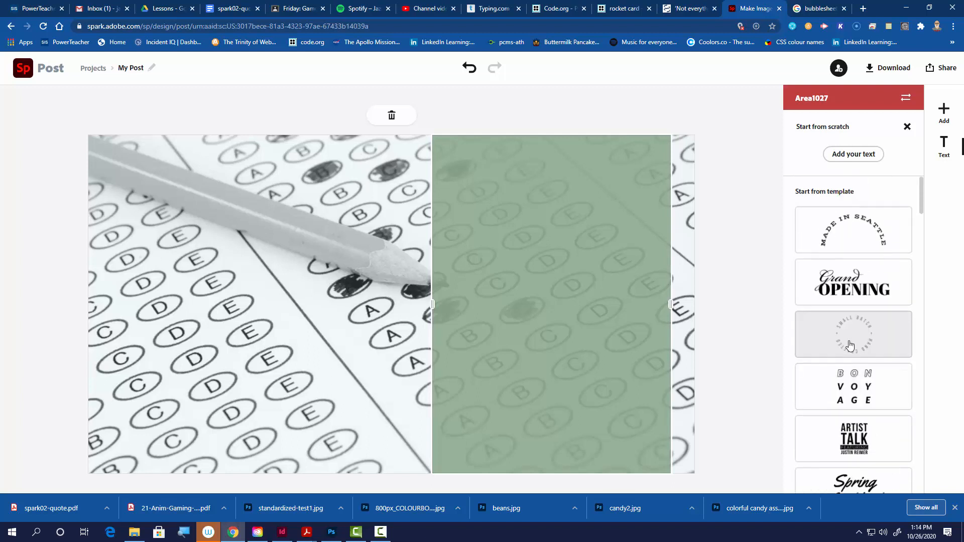
Add a text block reading "Not everything that can be counted counts...", checking the quote's wording against the open journal article.
left_click(860, 156)
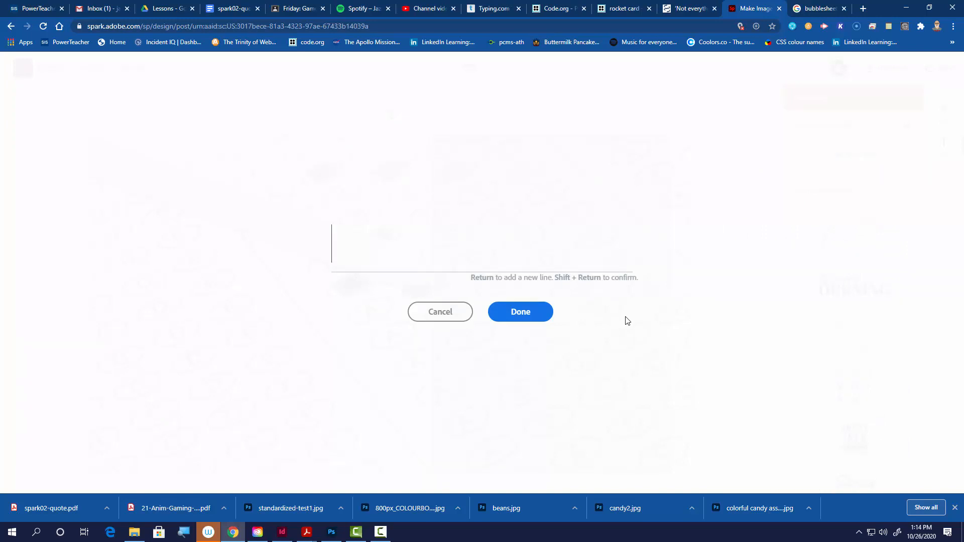
type("Not everytibng")
key("BackSpace")
key("BackSpace")
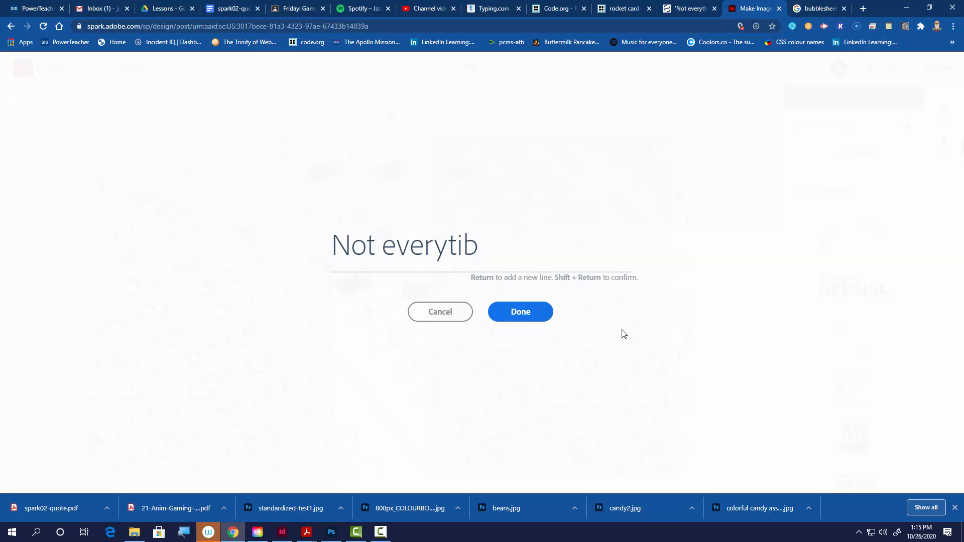
key("BackSpace")
key("BackSpace")
type("hing that")
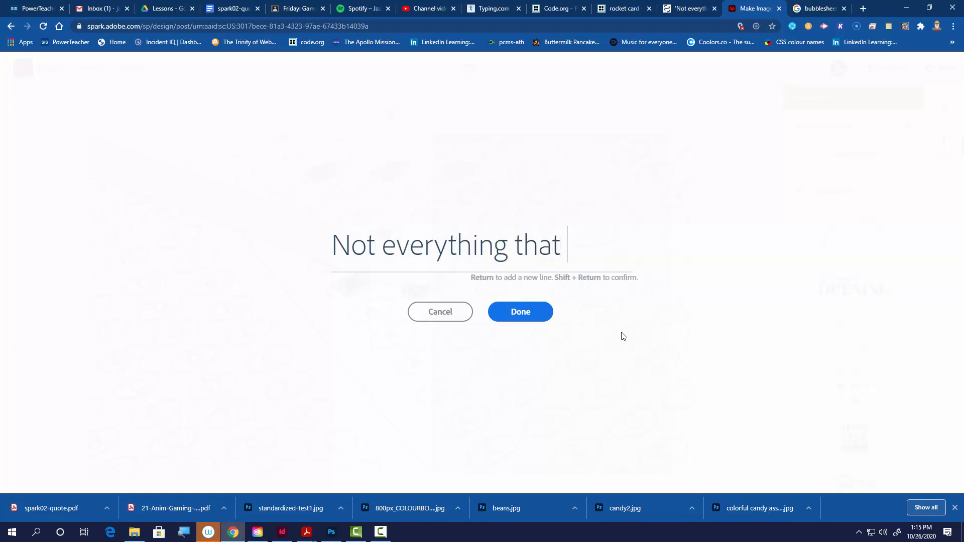
key("BackSpace")
key("BackSpace")
key("BackSpace")
key("BackSpace")
key("BackSpace")
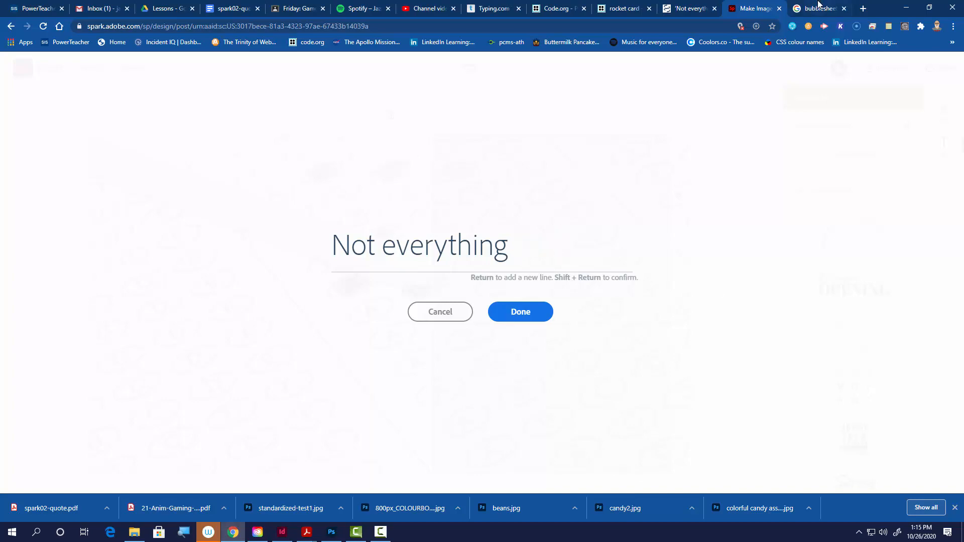
left_click(692, 8)
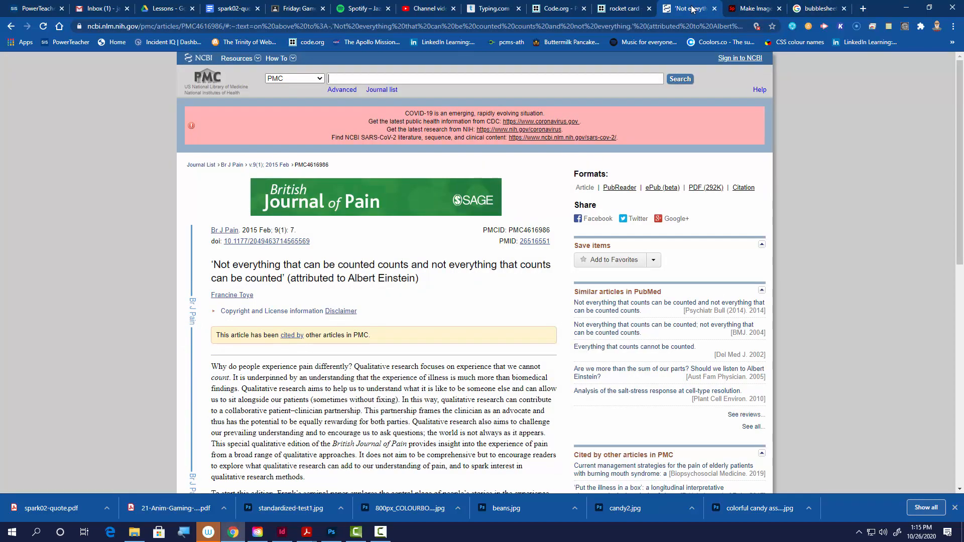
left_click(742, 10)
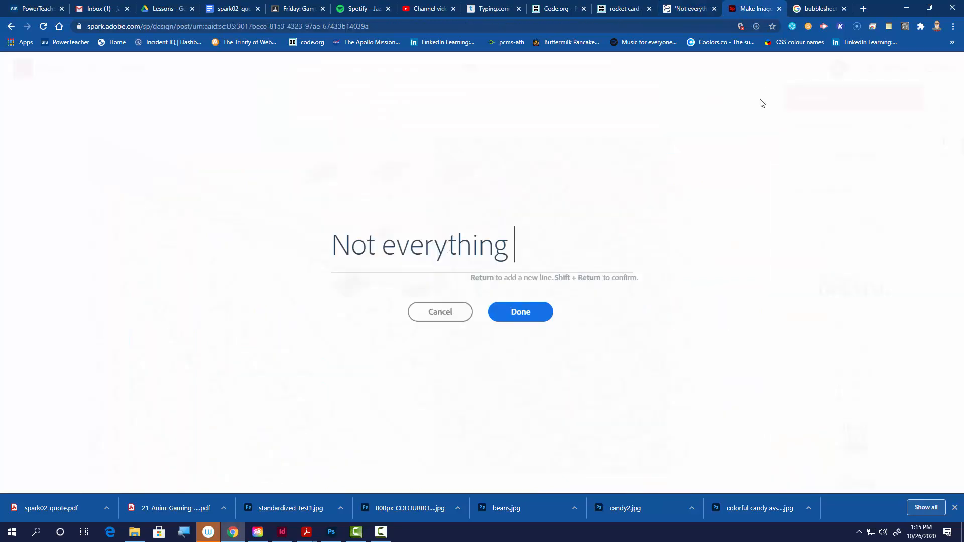
type("that")
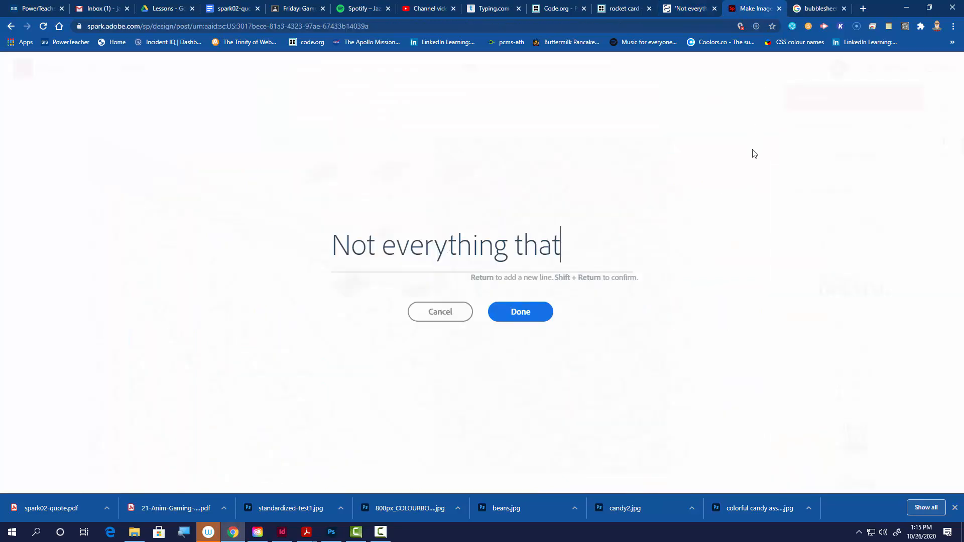
type(" can be ")
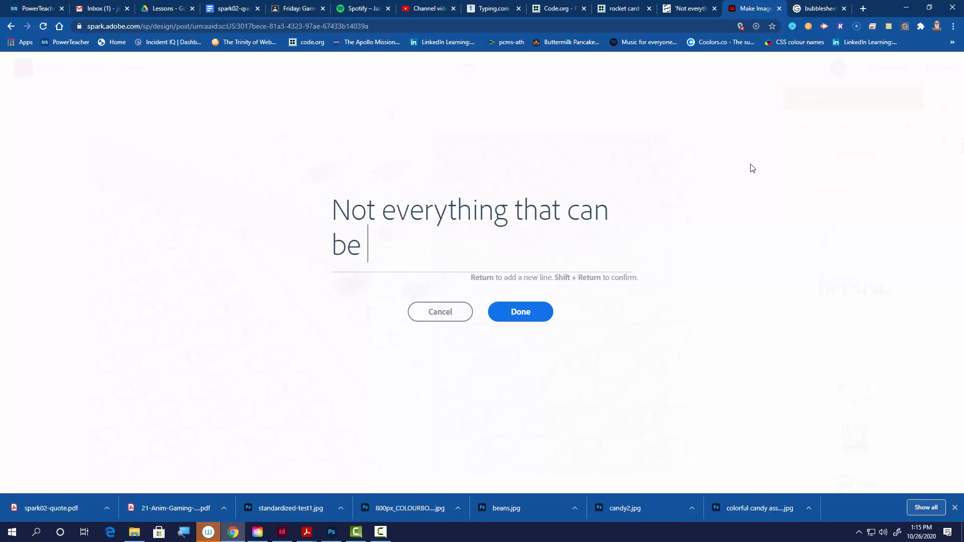
type("counted ")
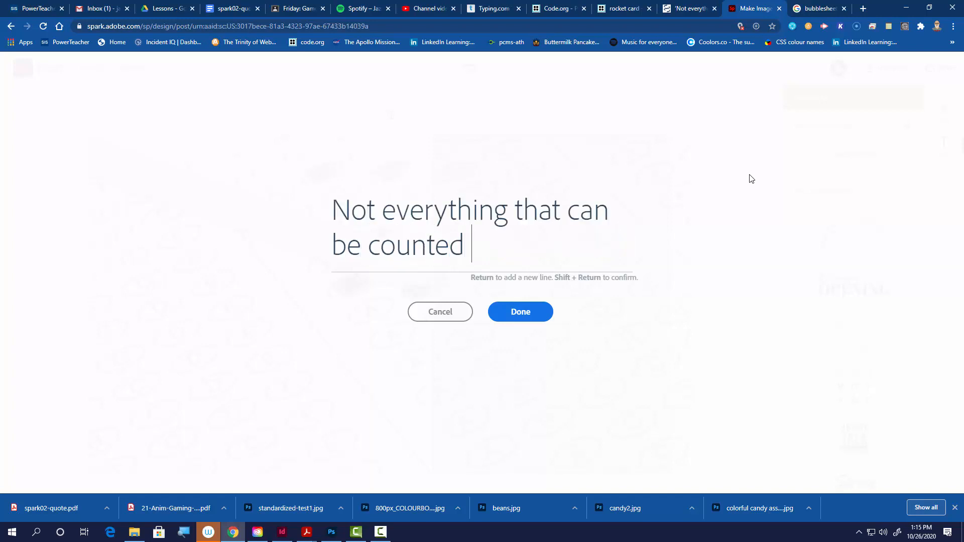
type("counts")
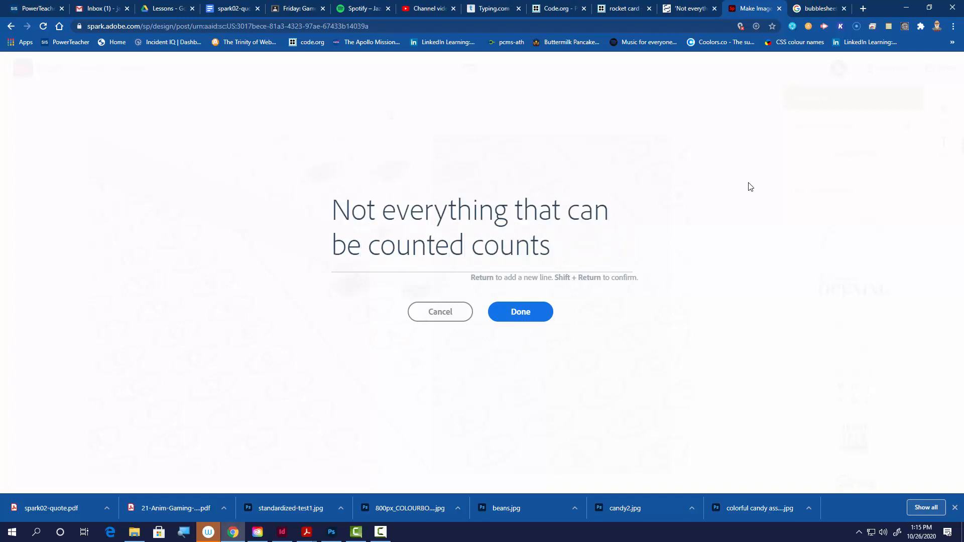
type("...")
left_click(526, 316)
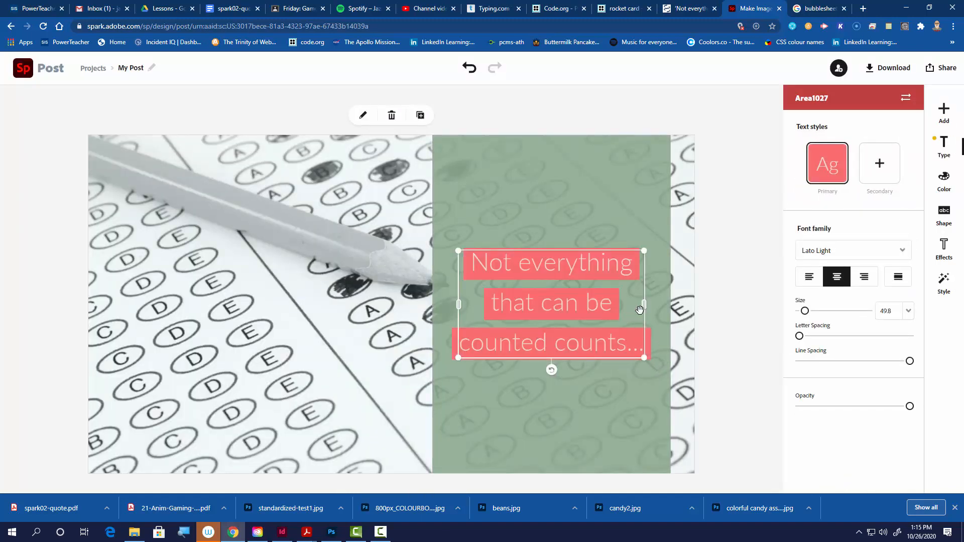
Move the quote text to the upper part of the green panel and left-align it.
left_click_drag(580, 355, 572, 244)
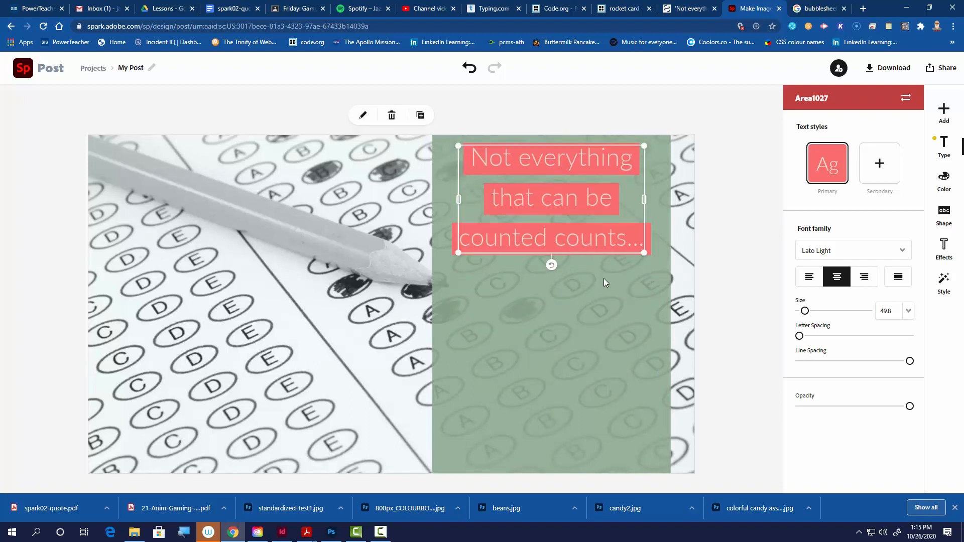
left_click(808, 278)
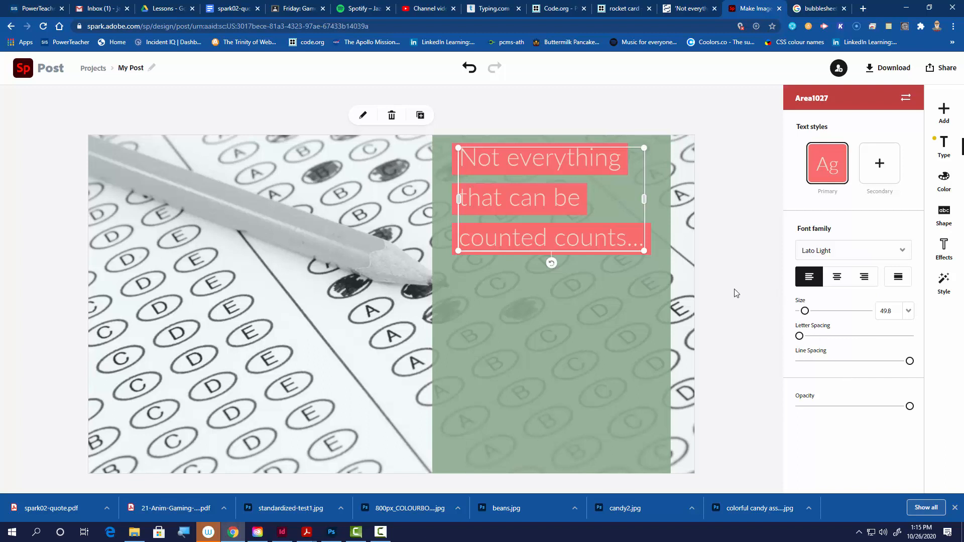
left_click(729, 276)
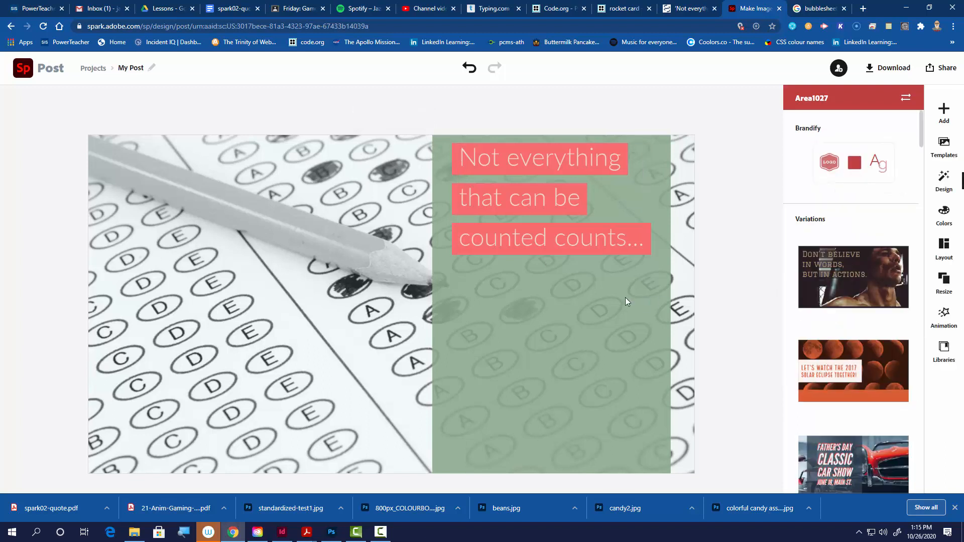
Recolor the quote text with the suggested red-and-yellow pair, using red lettering on yellow line backgrounds.
left_click(565, 245)
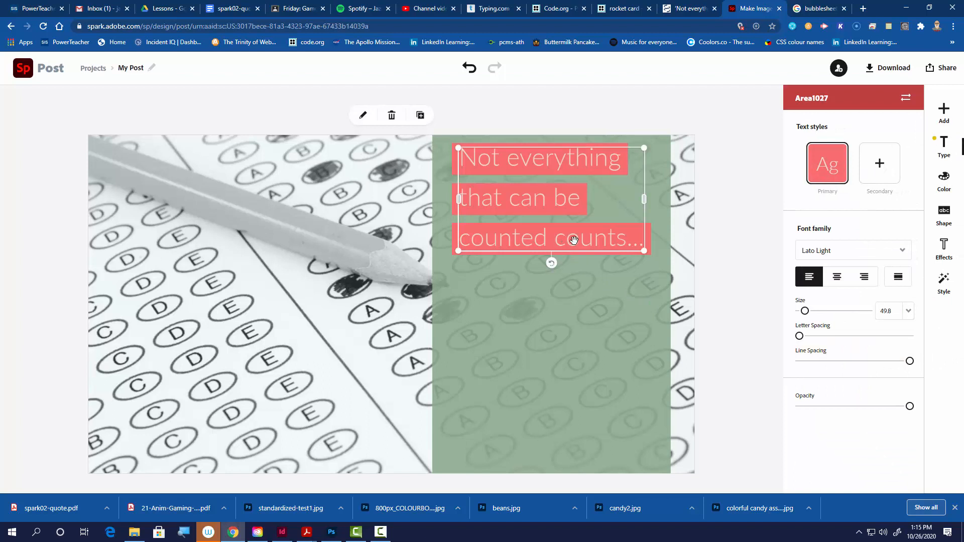
left_click(944, 180)
scroll(855, 426, "down", 5)
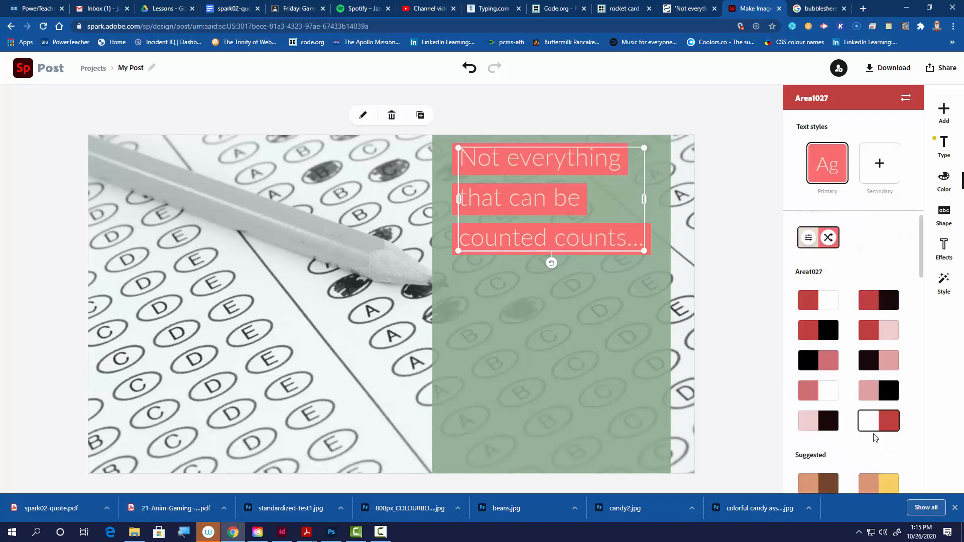
left_click(883, 340)
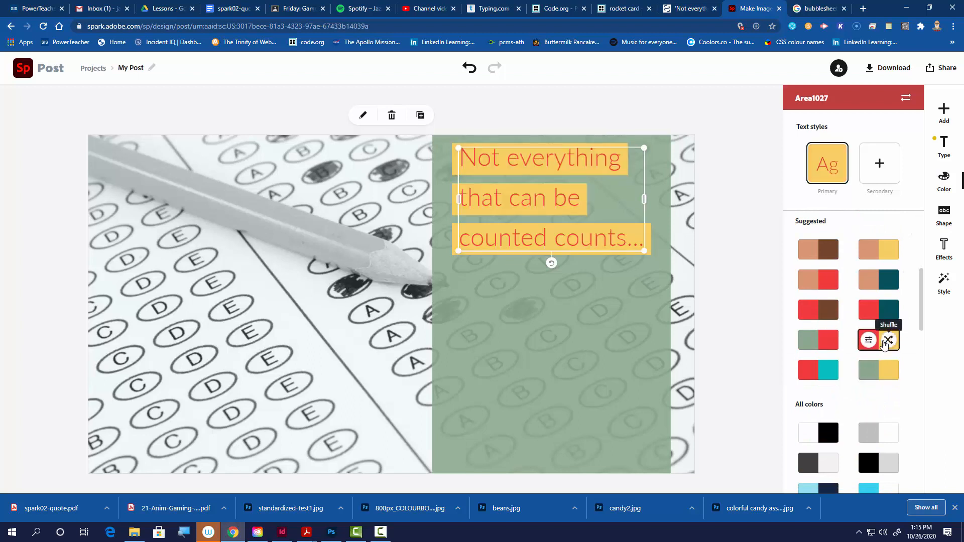
left_click(879, 372)
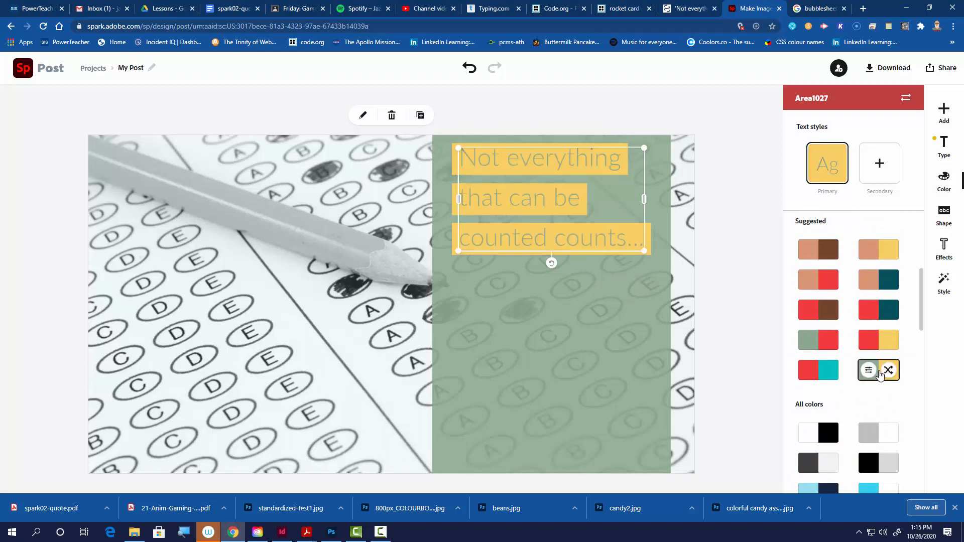
left_click(878, 347)
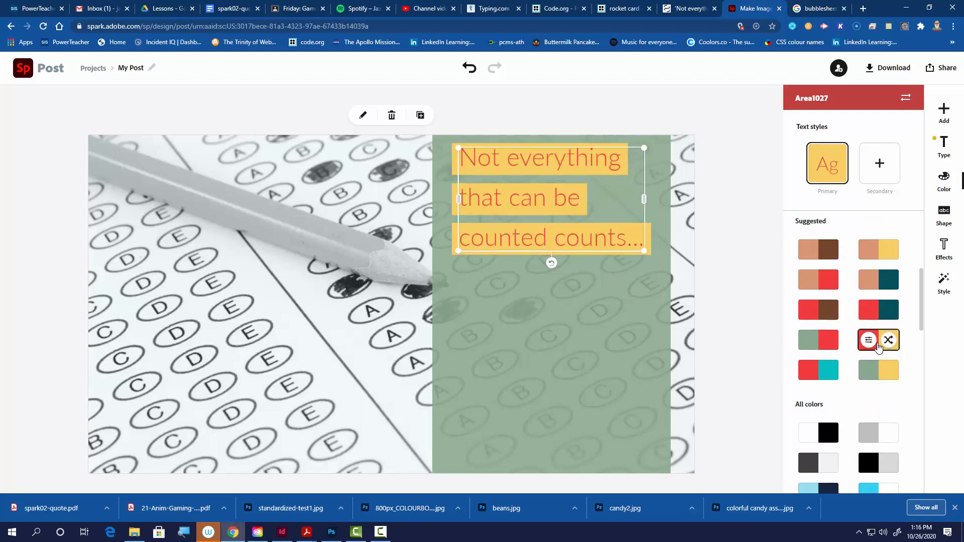
left_click(887, 346)
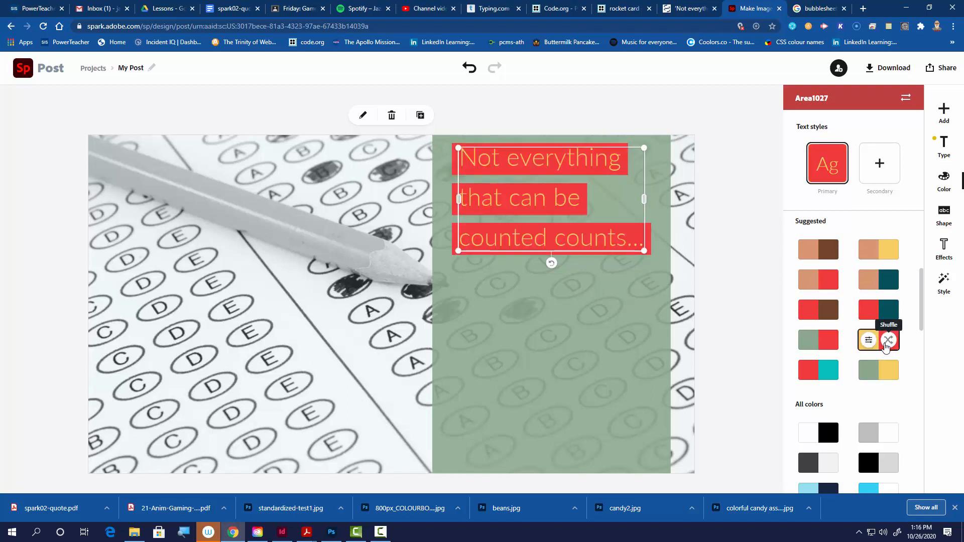
left_click(888, 341)
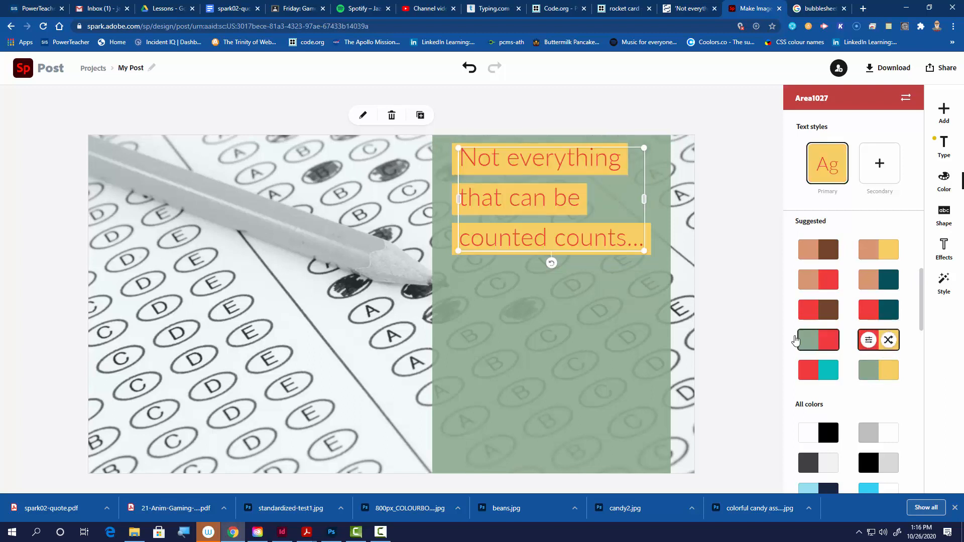
Shift the quote text slightly down and place a duplicate of it below on the green panel.
left_click_drag(549, 239, 551, 254)
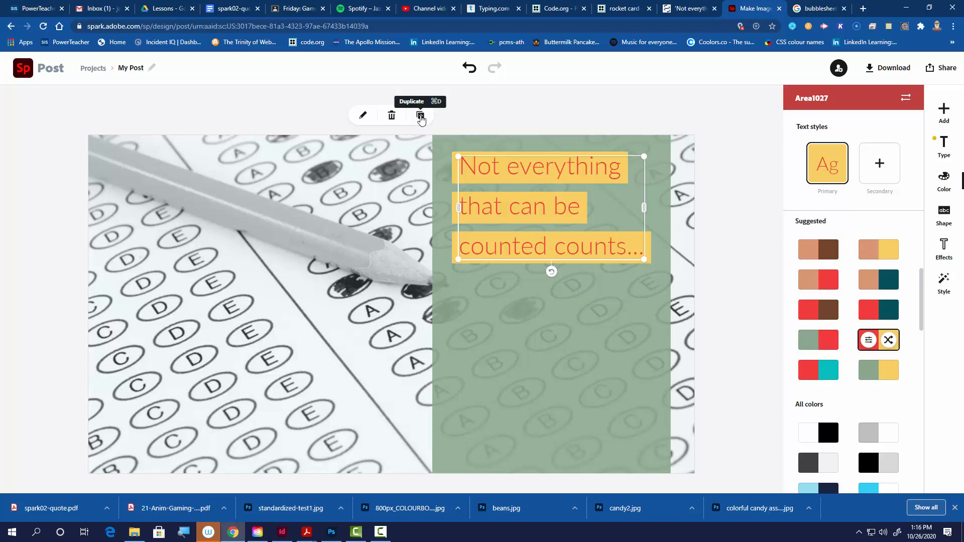
left_click(420, 118)
left_click_drag(508, 252, 497, 371)
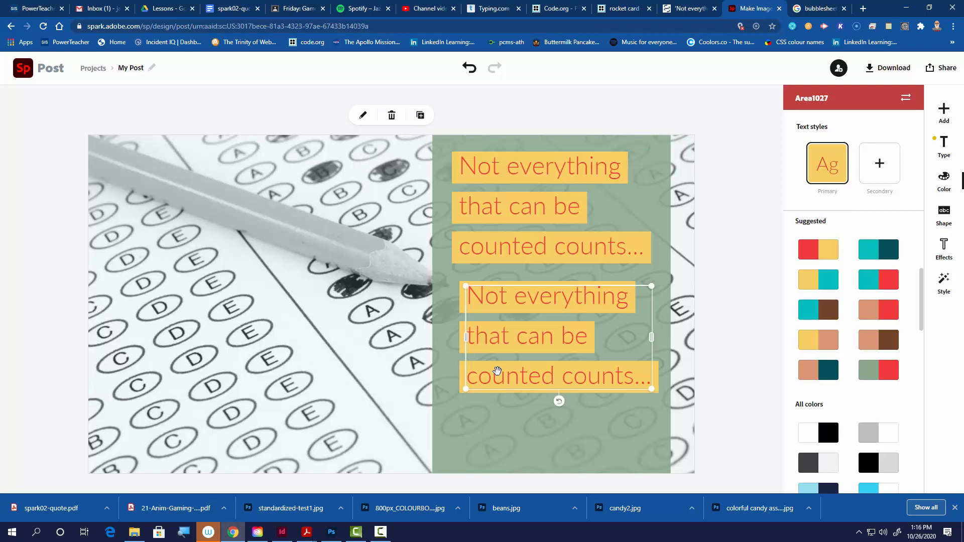
Replace the duplicate's wording with "...and not everything that counts can be counted.".
double_click(512, 373)
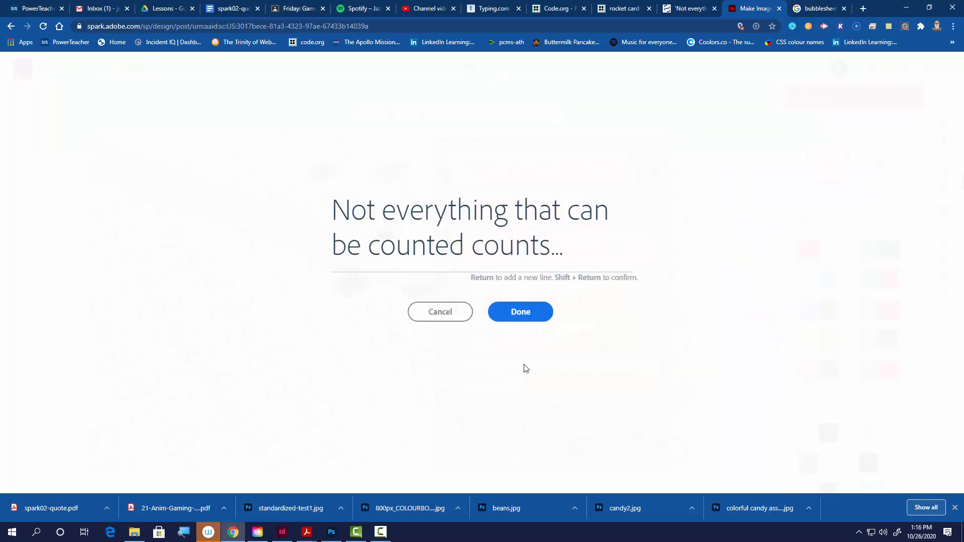
key("BackSpace")
key("BackSpace")
key("BackSpace")
key("BackSpace")
key("BackSpace")
key("BackSpace")
key("BackSpace")
key("BackSpace")
key("BackSpace")
key("BackSpace")
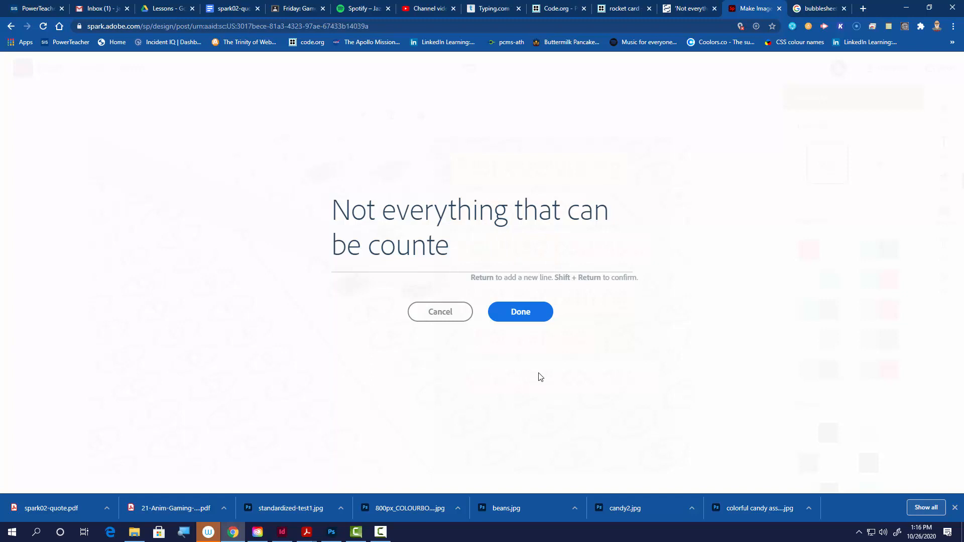
key("BackSpace")
key("BackSpace")
key("BackSpace")
key("BackSpace")
key("BackSpace")
key("BackSpace")
key("BackSpace")
key("BackSpace")
key("BackSpace")
key("BackSpace")
key("BackSpace")
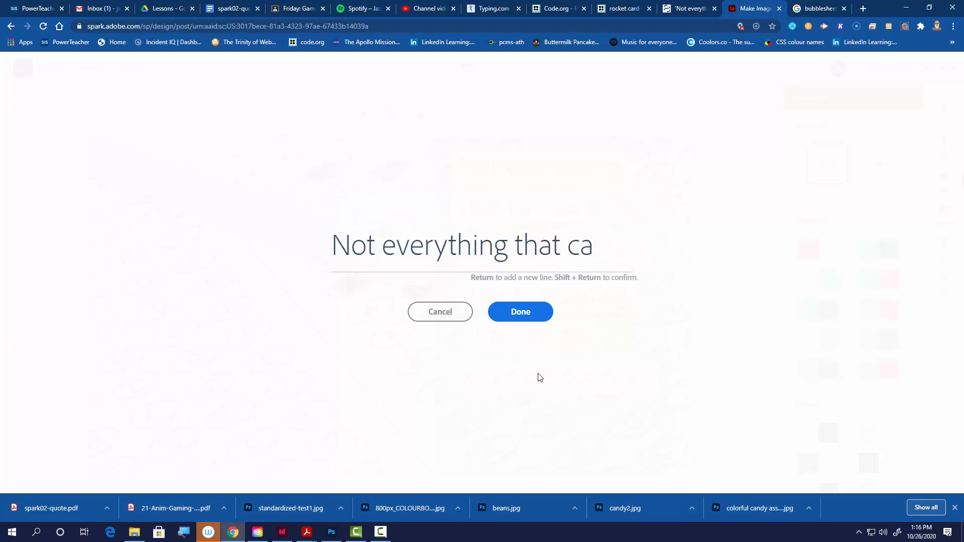
key("BackSpace")
key("BackSpace")
key("BackSpace")
key("BackSpace")
key("BackSpace")
key("BackSpace")
key("BackSpace")
key("BackSpace")
key("BackSpace")
key("BackSpace")
key("BackSpace")
key("BackSpace")
key("BackSpace")
key("BackSpace")
key("BackSpace")
key("BackSpace")
key("BackSpace")
key("BackSpace")
key("BackSpace")
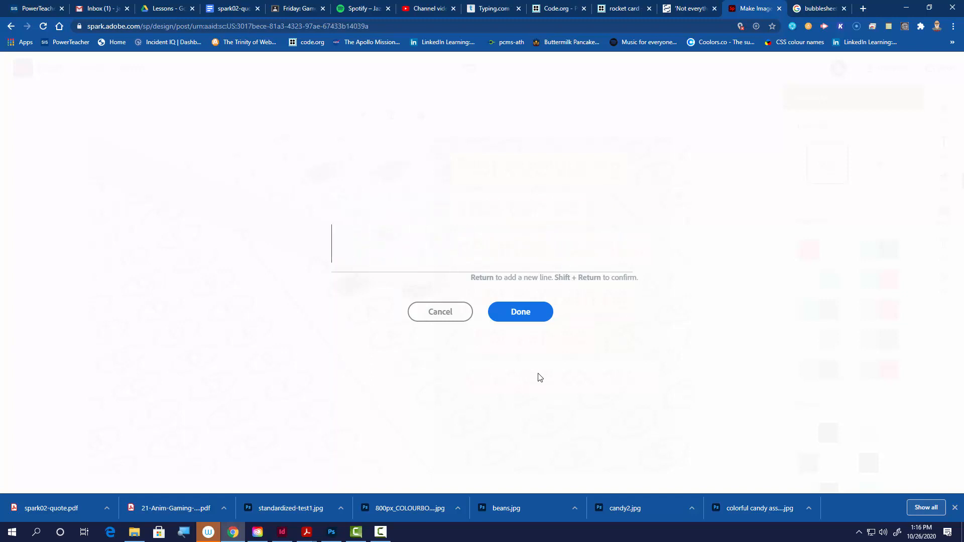
type("...n")
type("and not ")
type("ev")
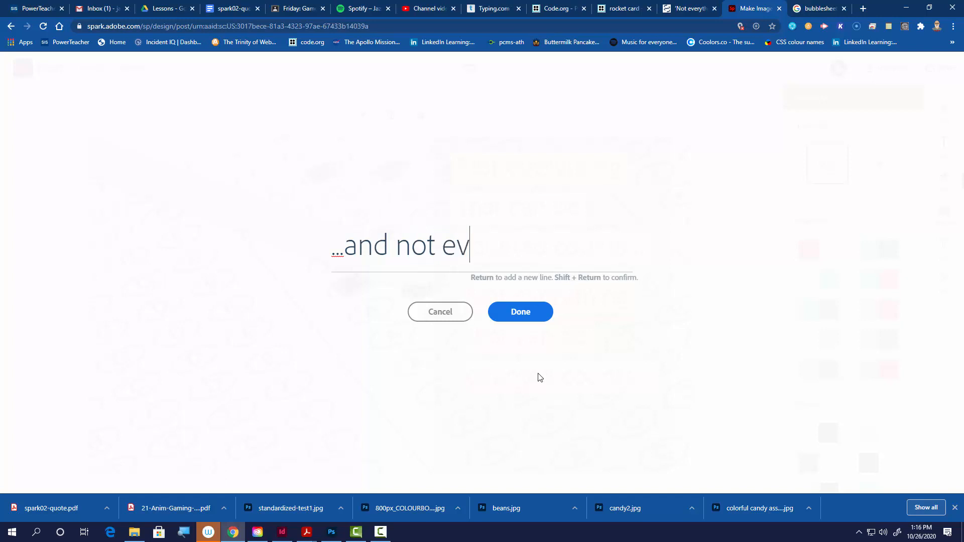
type("erything that")
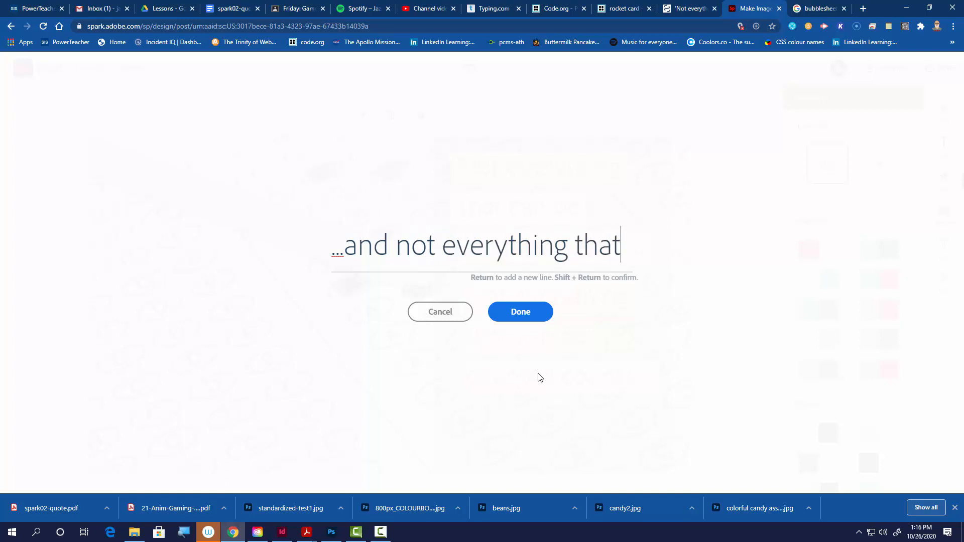
type(" counts ca")
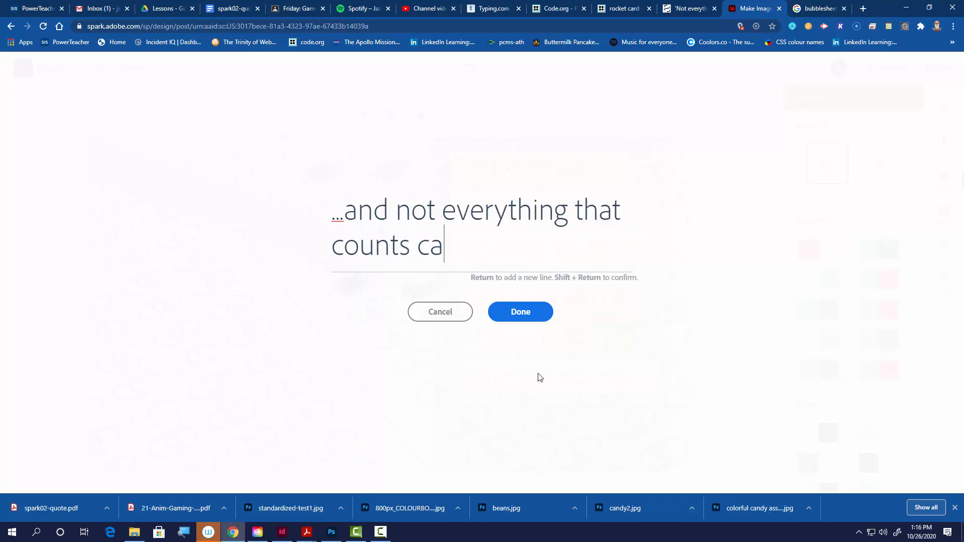
type("n be counted.")
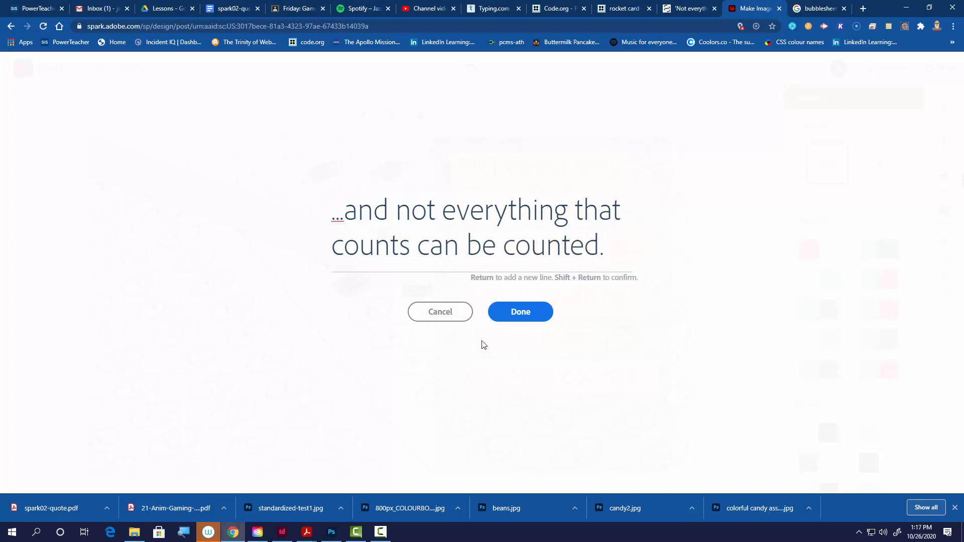
left_click(536, 322)
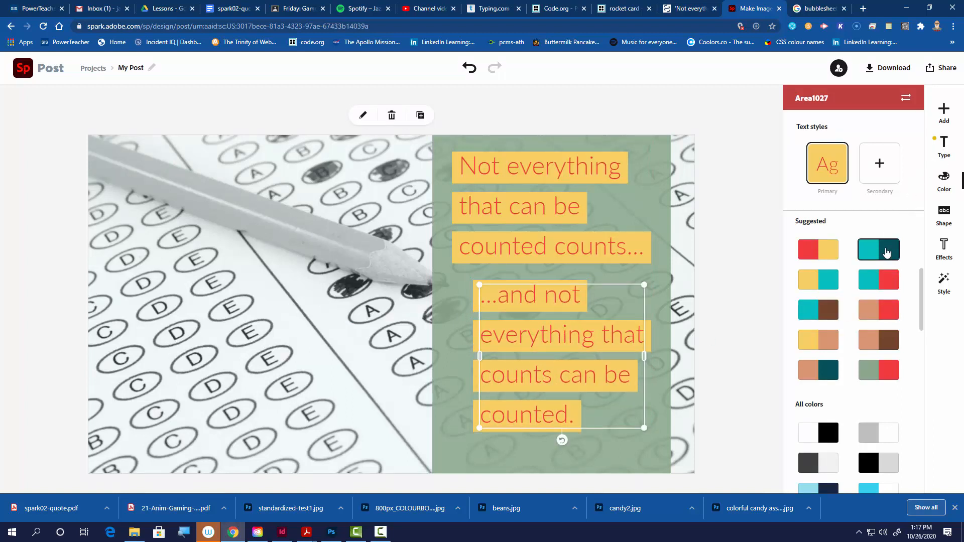
Right-align the second half of the quote and line it up with the right edge of the first text block.
left_click(944, 148)
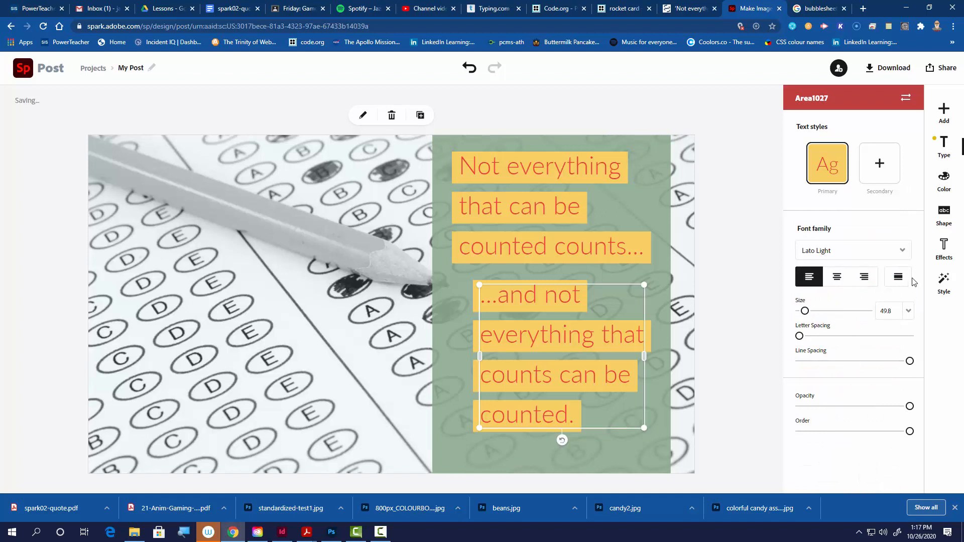
left_click(864, 276)
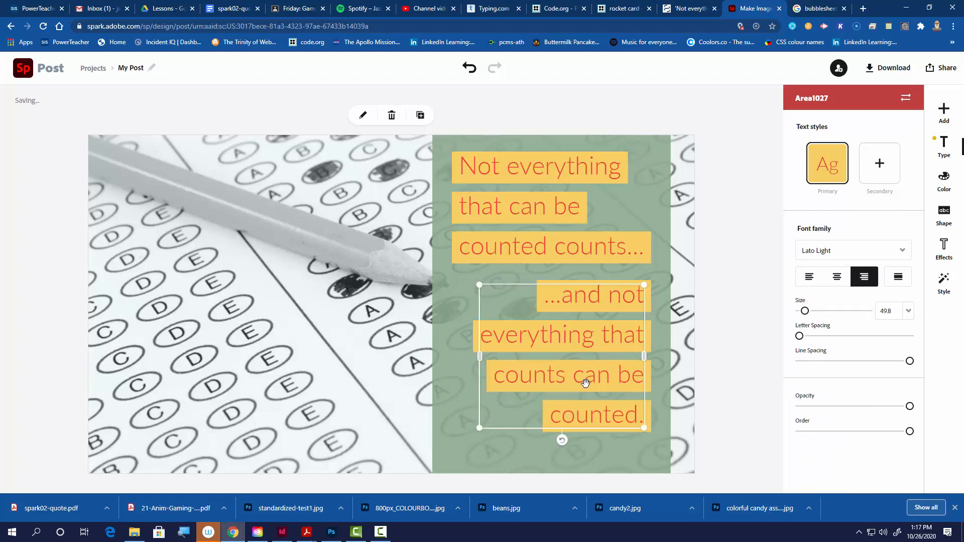
mouse_move(585, 384)
left_mouse_down()
mouse_move(574, 396)
mouse_move(595, 382)
left_mouse_up()
left_click(569, 254)
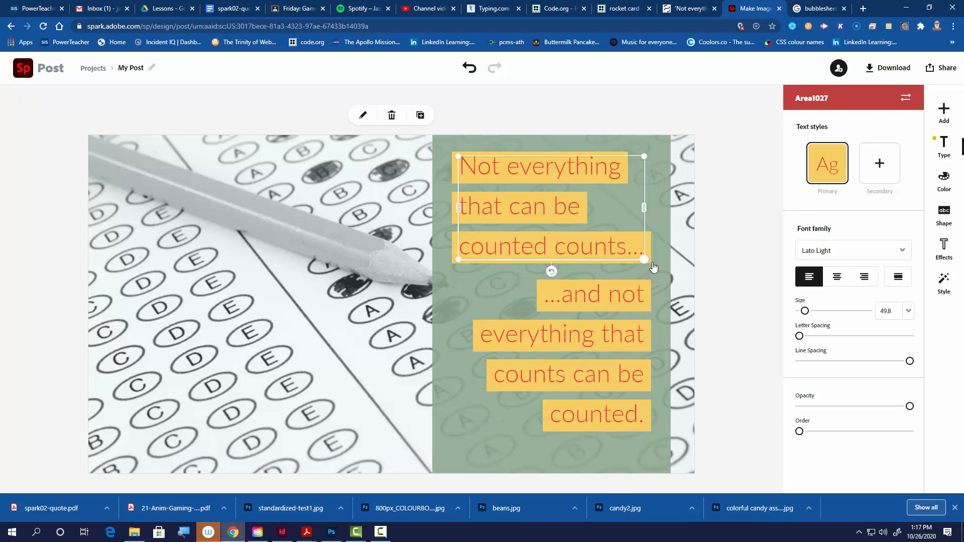
Set the first half of the quote to size 36 and move it toward the green panel's upper-left corner.
left_click(908, 312)
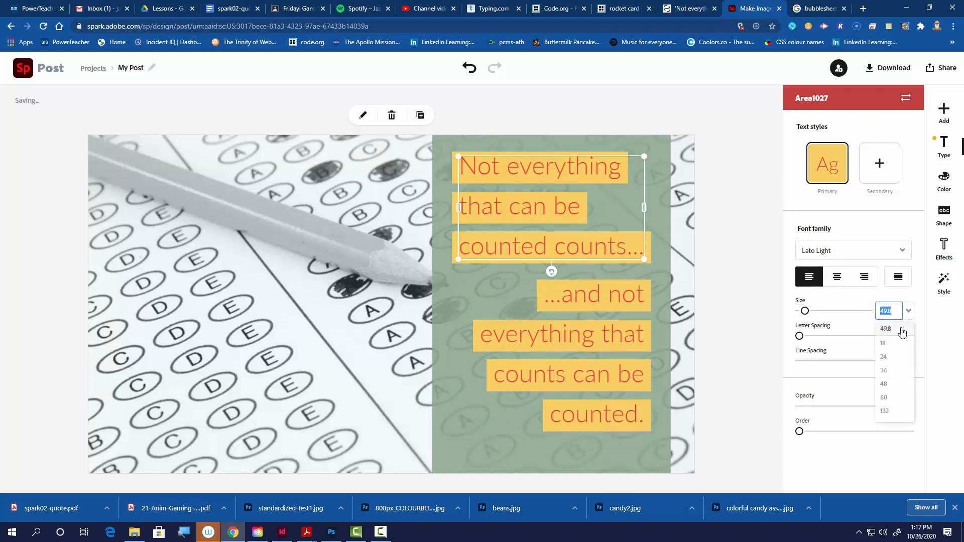
left_click(892, 372)
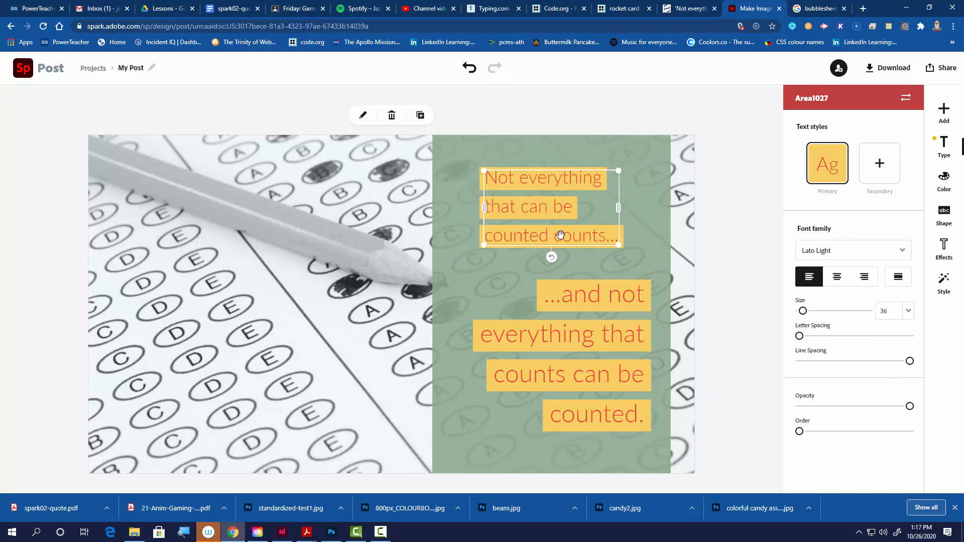
left_click_drag(565, 236, 534, 222)
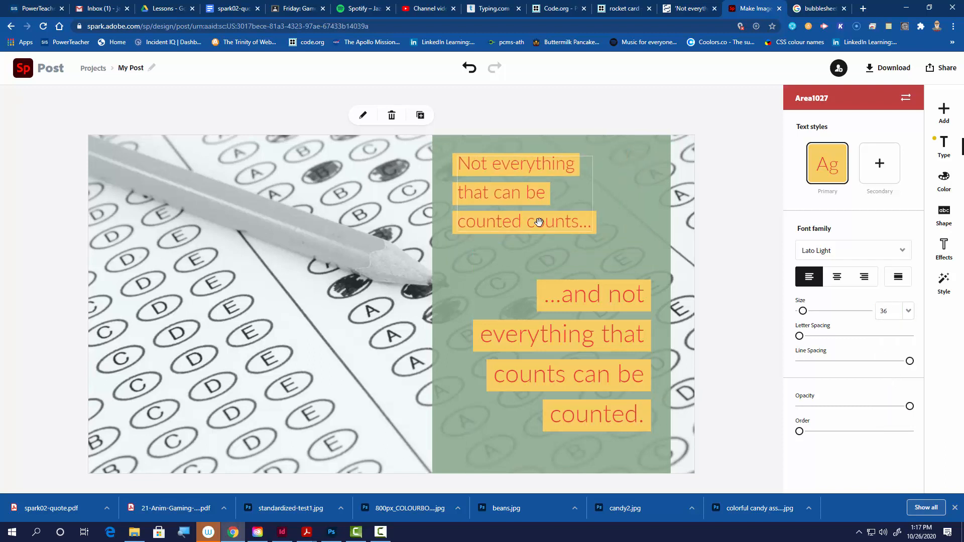
Set the second half of the quote to size 36 and position it near the green panel's right edge.
left_click(652, 372)
left_click(639, 375)
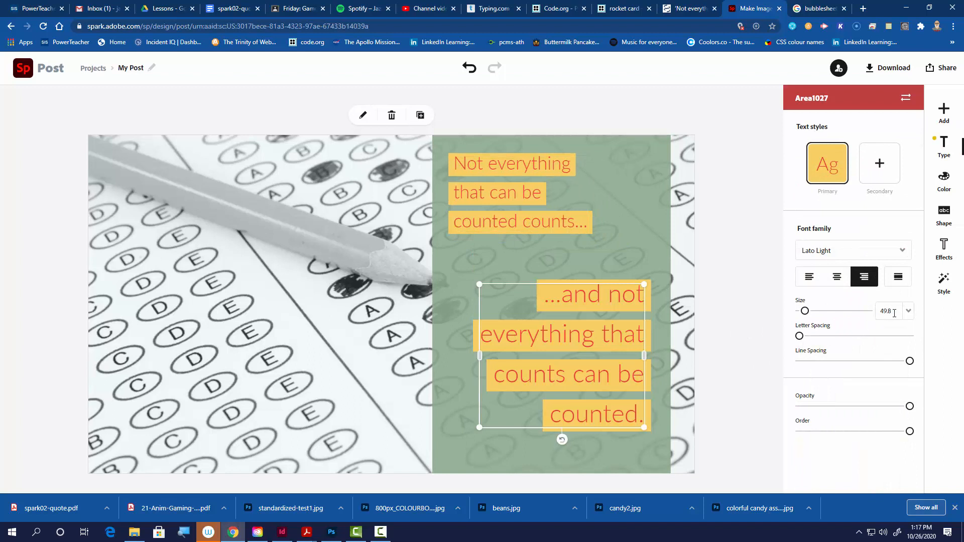
left_click(909, 310)
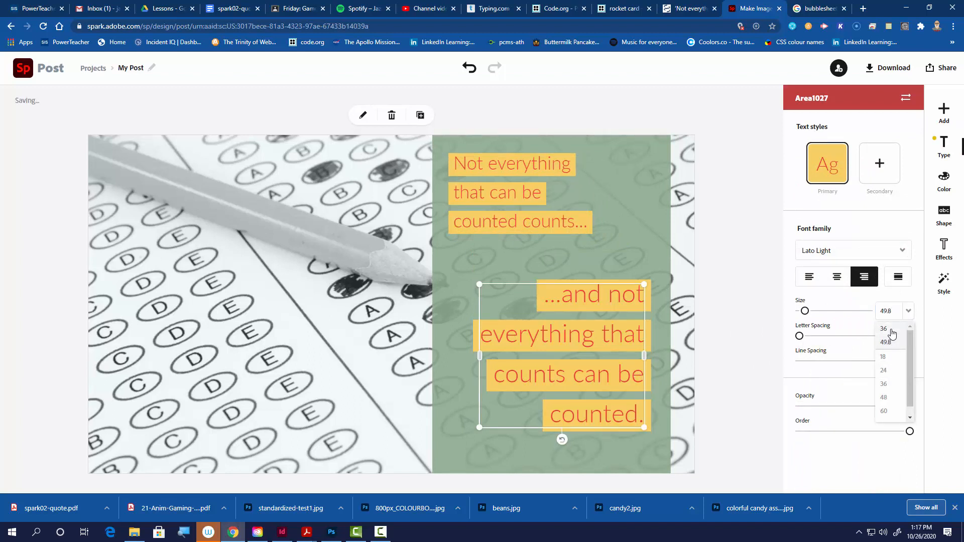
left_click(884, 328)
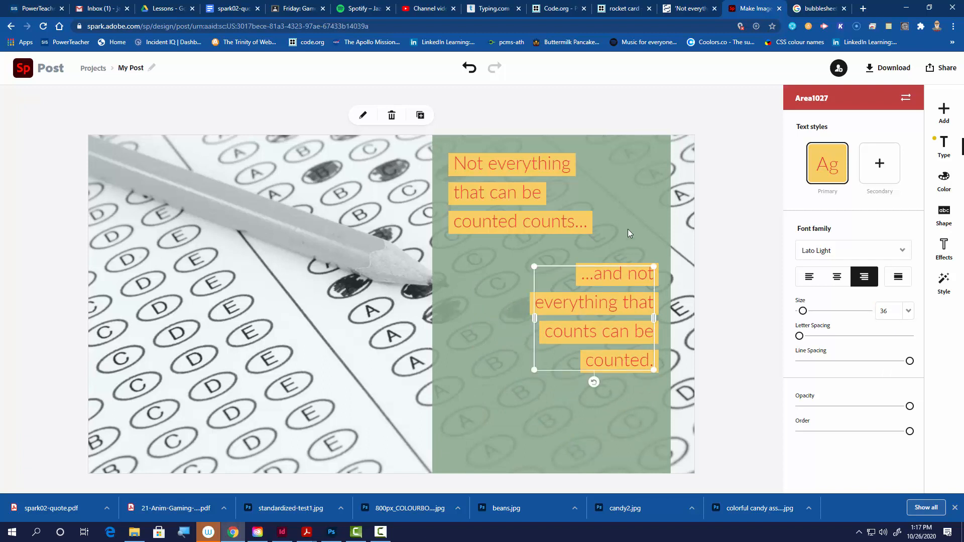
left_click(601, 109)
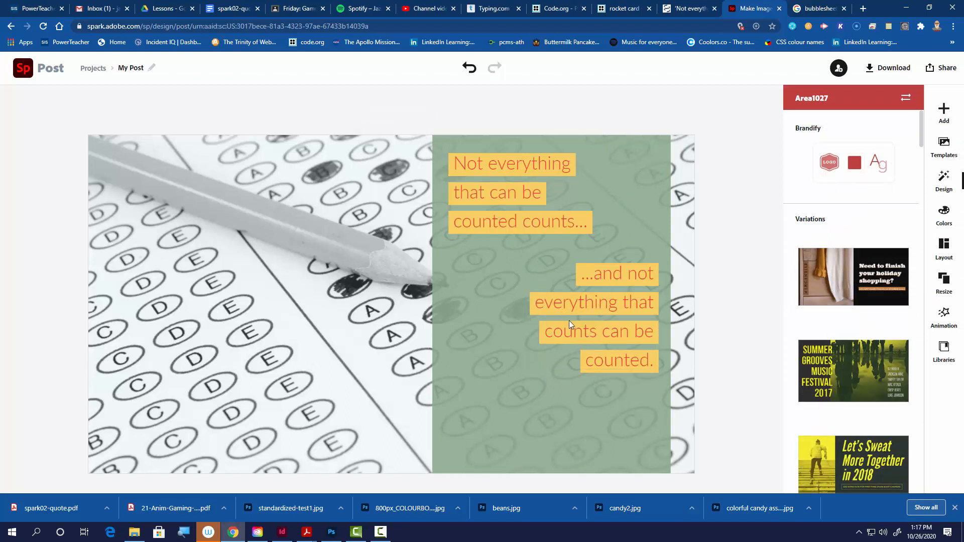
Nudge the second half of the quote slightly up and to the left on the green panel.
left_click(504, 203)
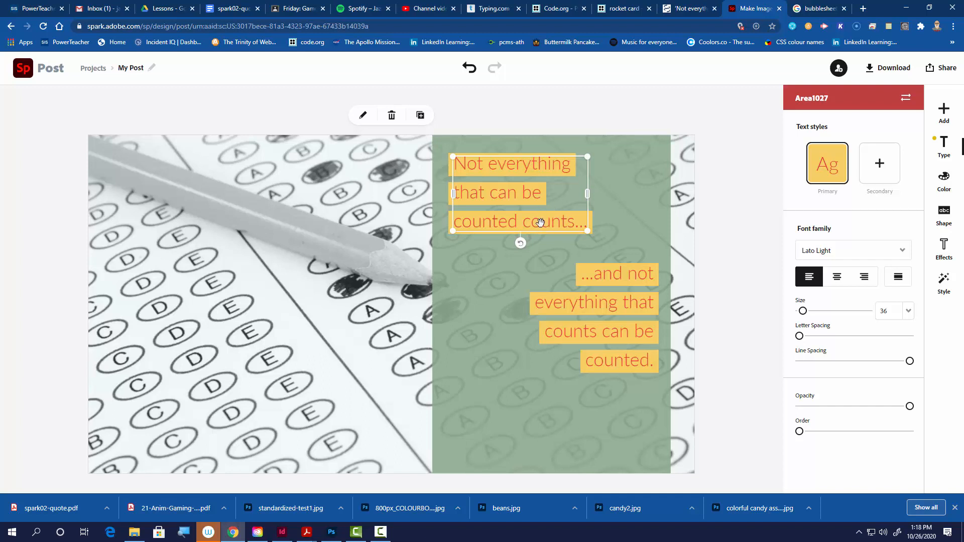
left_click(616, 308)
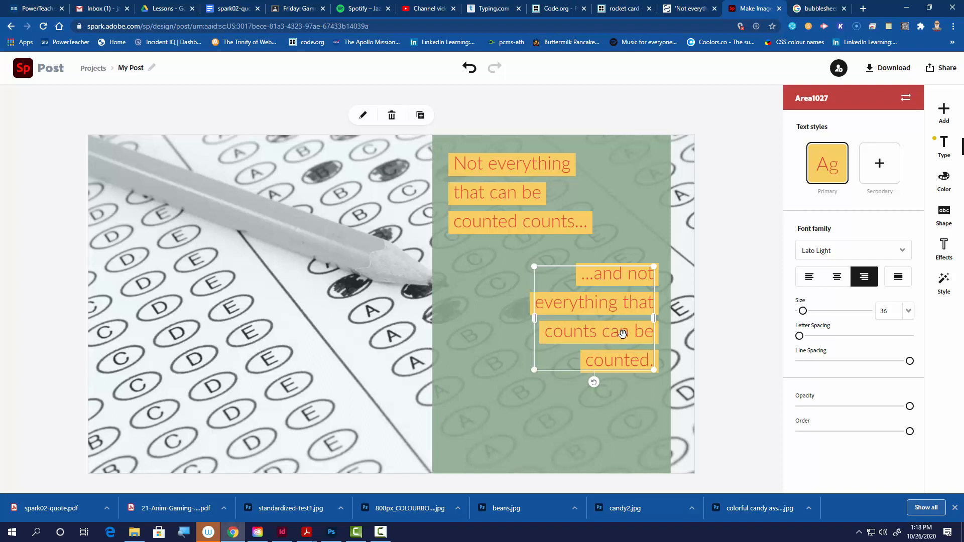
left_click_drag(622, 334, 624, 329)
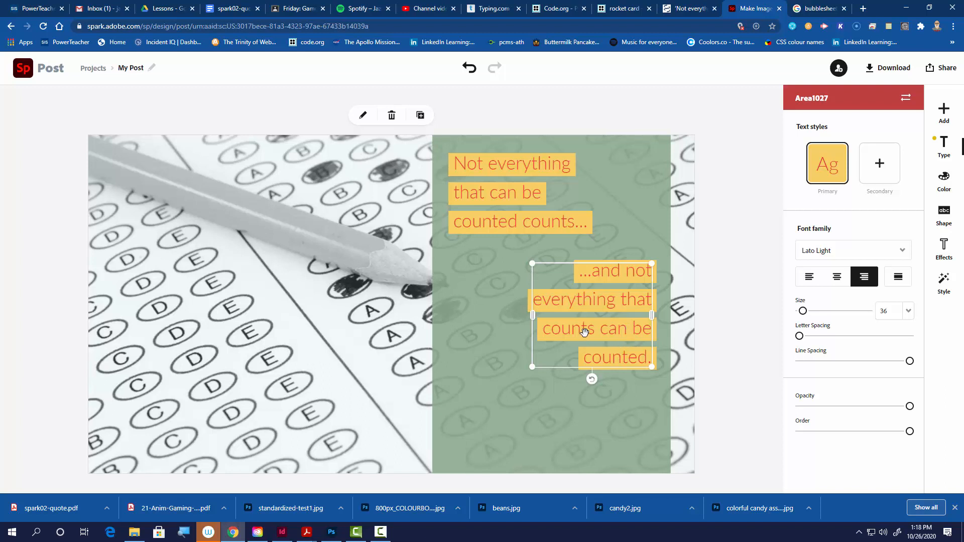
left_click(484, 211)
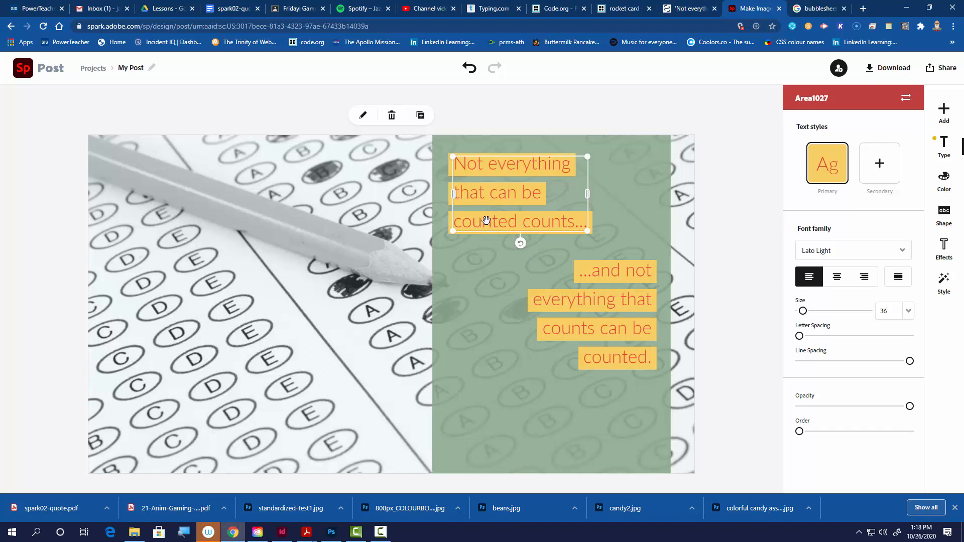
left_click(599, 308)
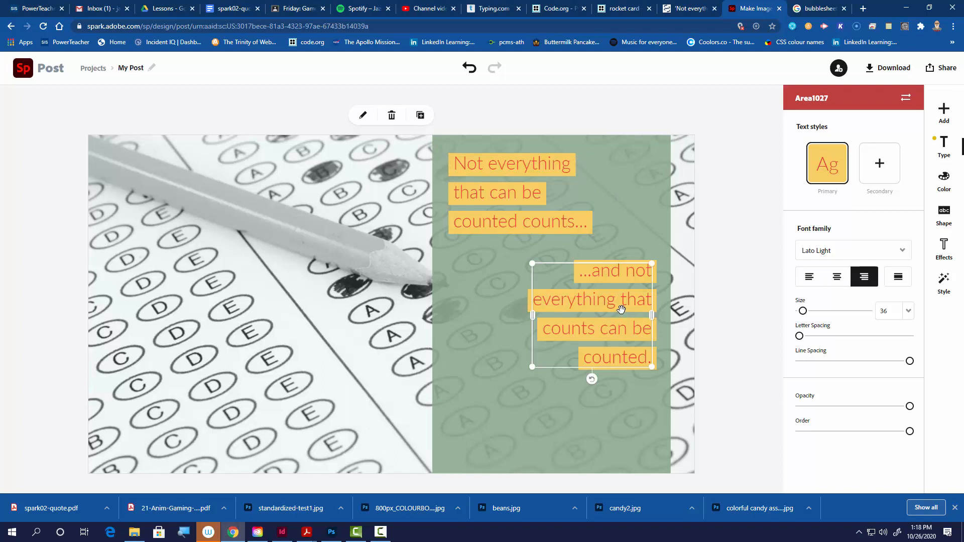
left_click(509, 197)
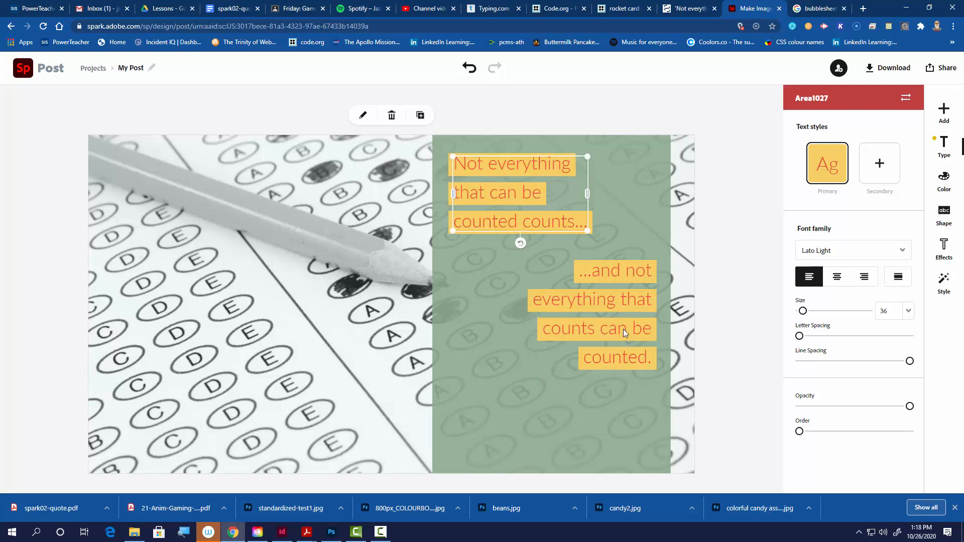
Duplicate the second half of the quote and place the copy in the lower-left part of the green panel.
left_click(624, 329)
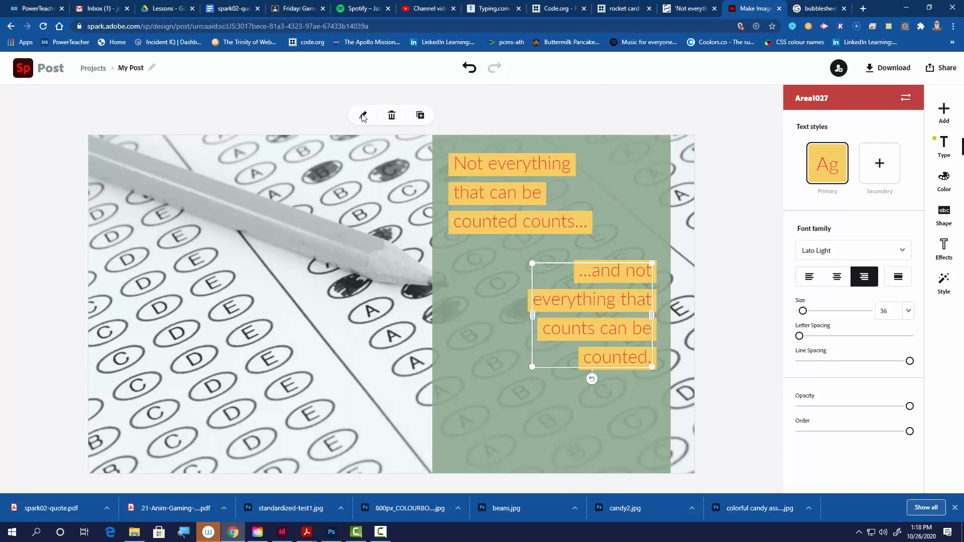
left_click(420, 115)
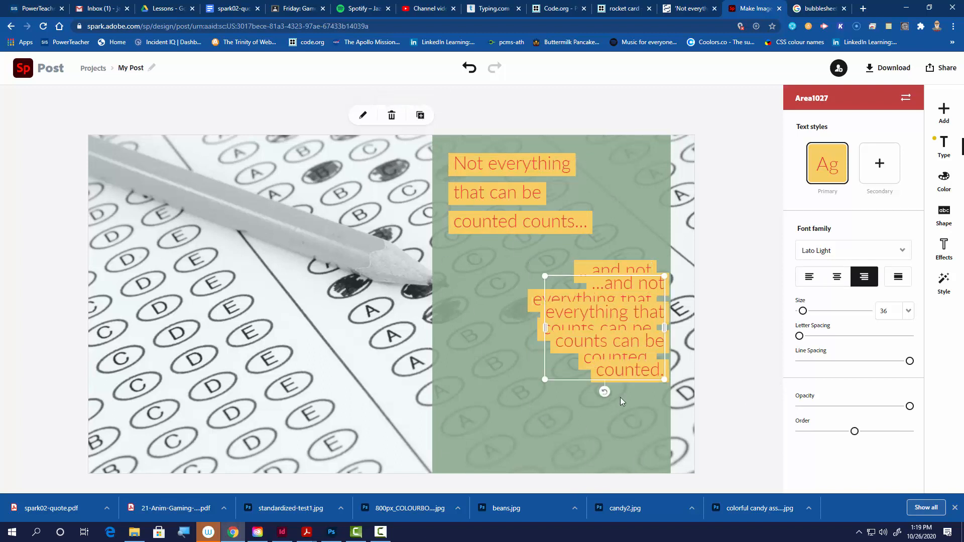
left_click_drag(635, 335, 543, 413)
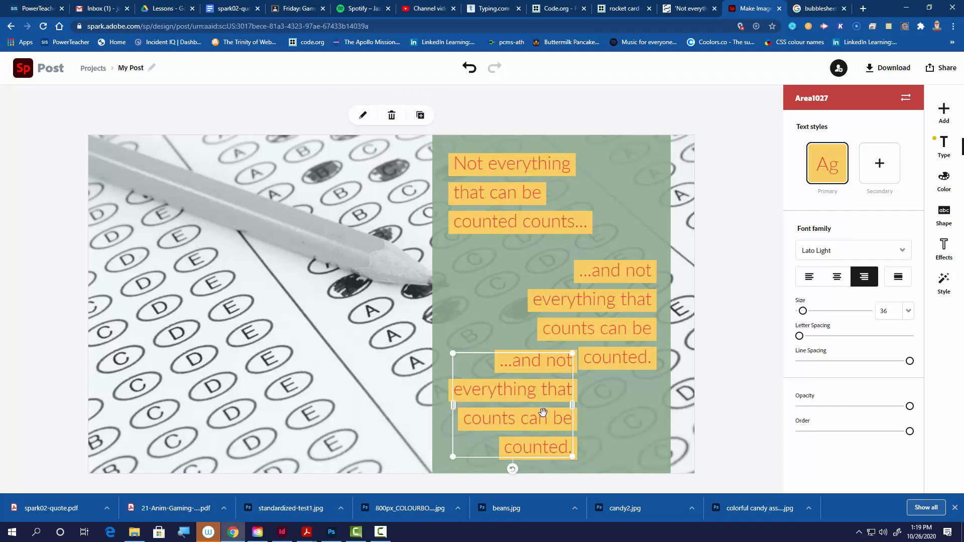
Replace the copy's wording with "-Albert Einstein" and fit it on one line near the panel's lower-right corner.
double_click(508, 422)
left_click_drag(603, 246, 305, 224)
type("-")
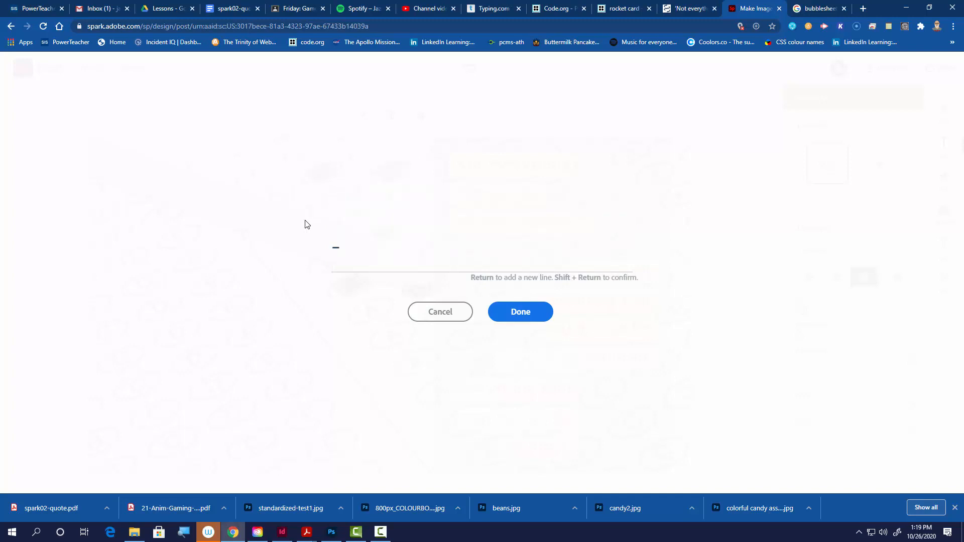
type("Albert ")
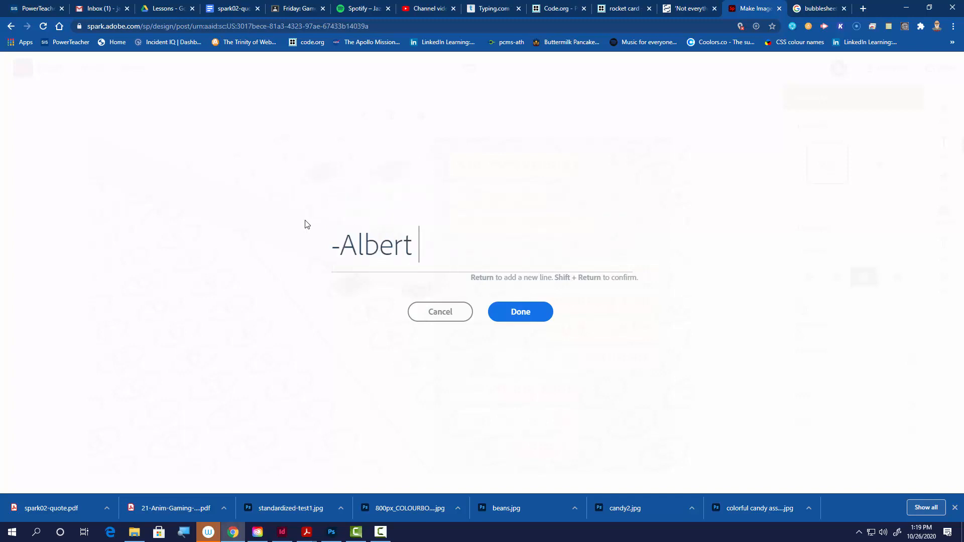
type("Einstein")
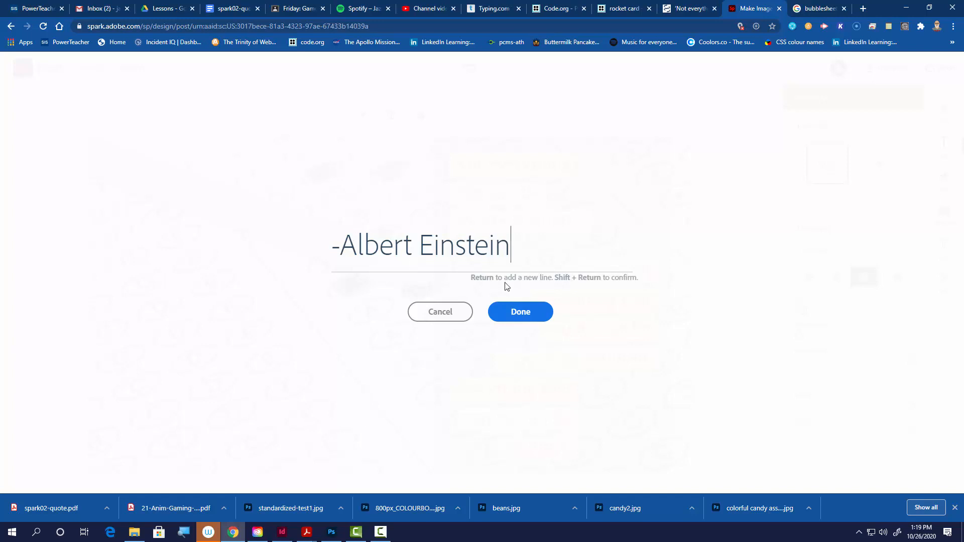
left_click(509, 312)
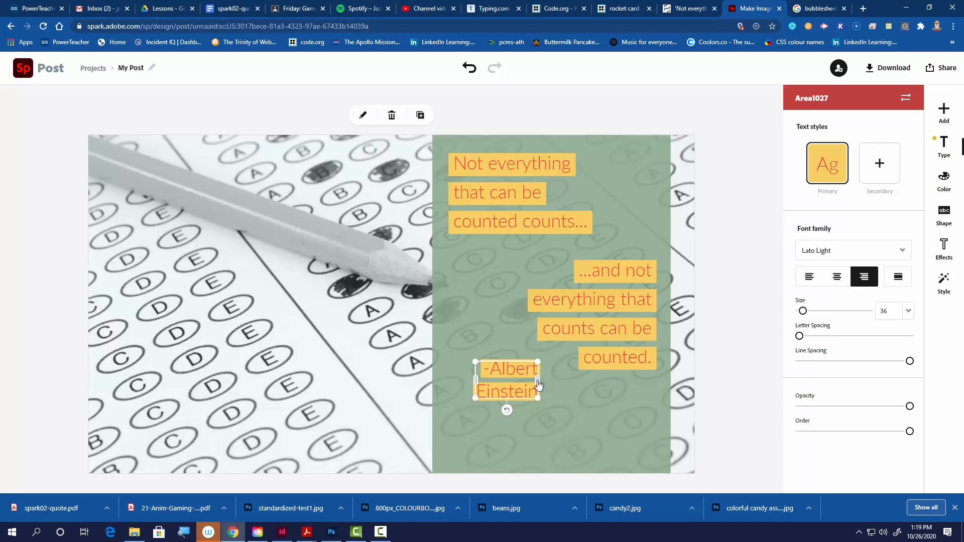
left_click_drag(538, 384, 610, 445)
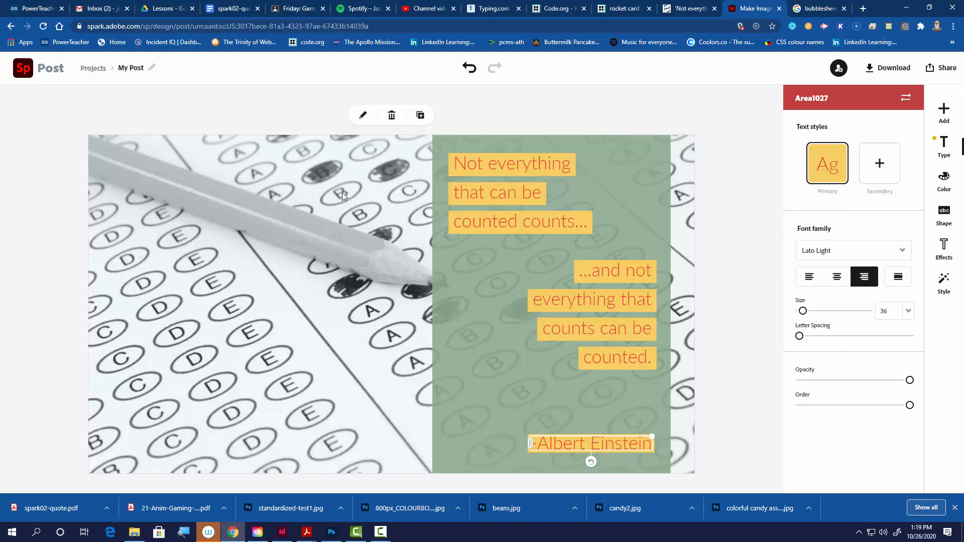
Review the three text blocks and browse the available text effects and background shapes.
left_click(511, 224)
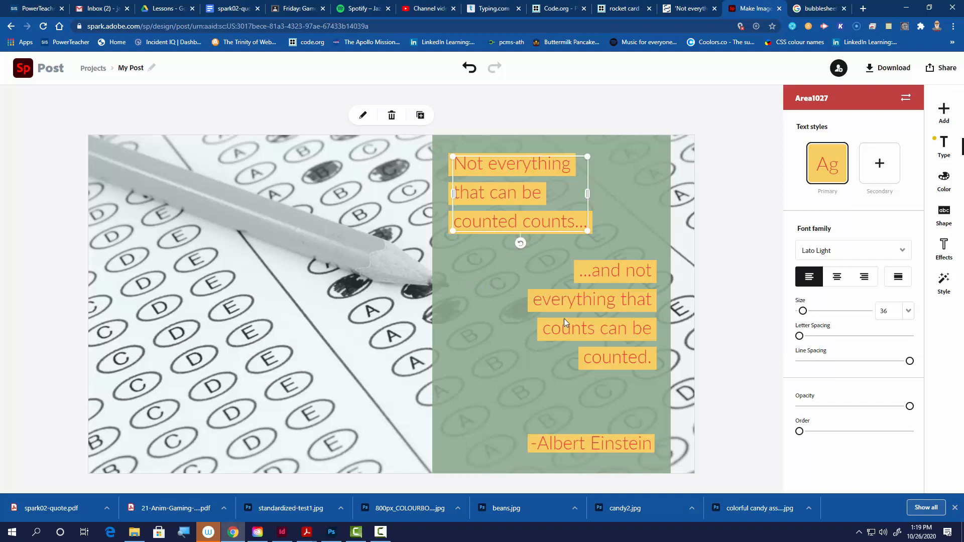
left_click(602, 324)
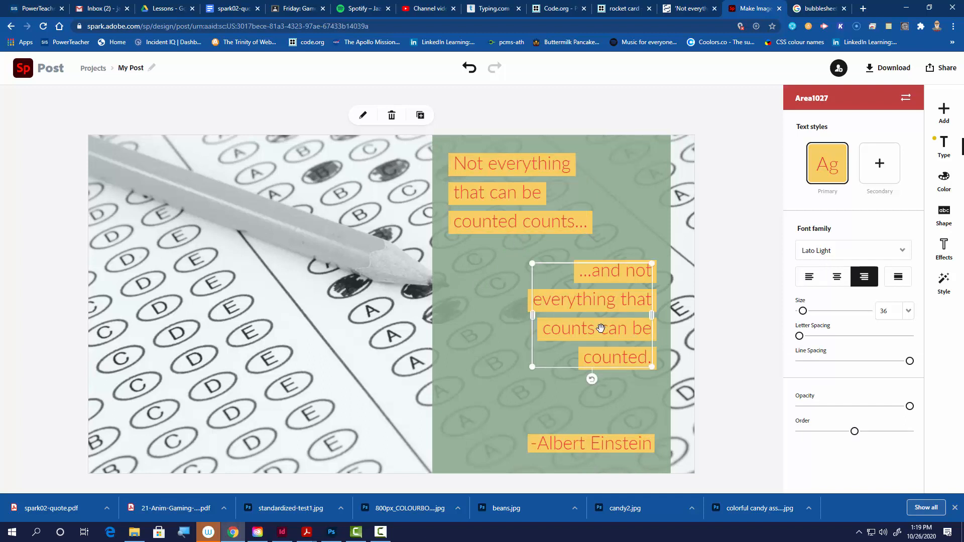
left_click(605, 442)
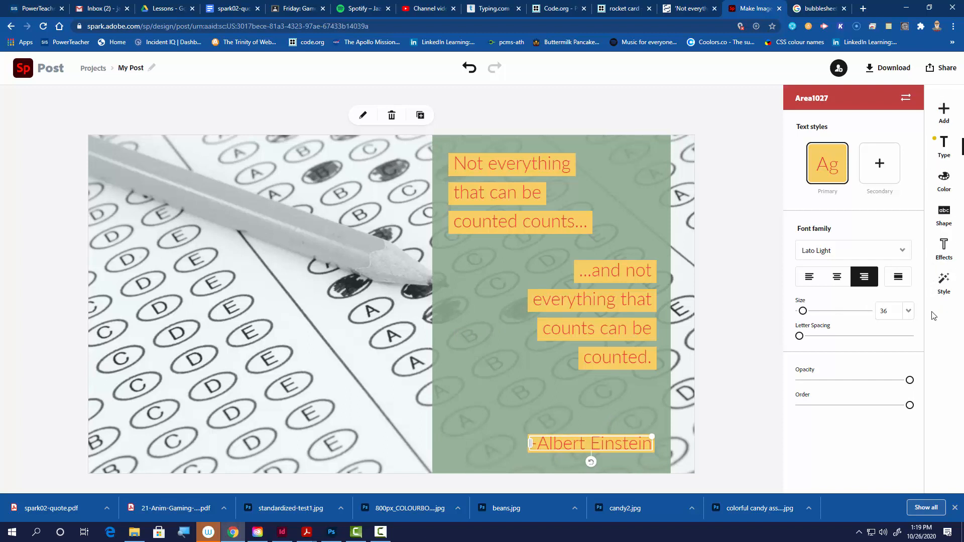
left_click(945, 185)
left_click(946, 251)
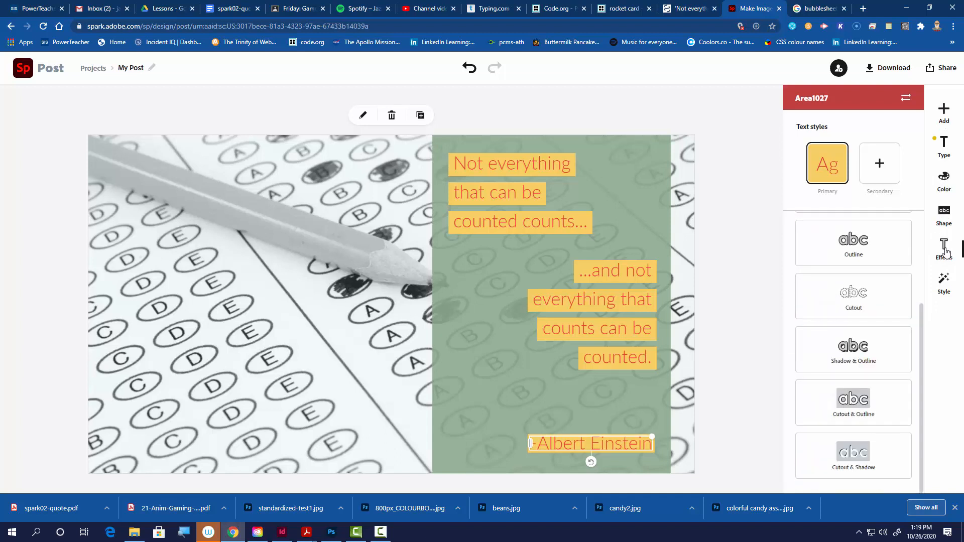
left_click(640, 312)
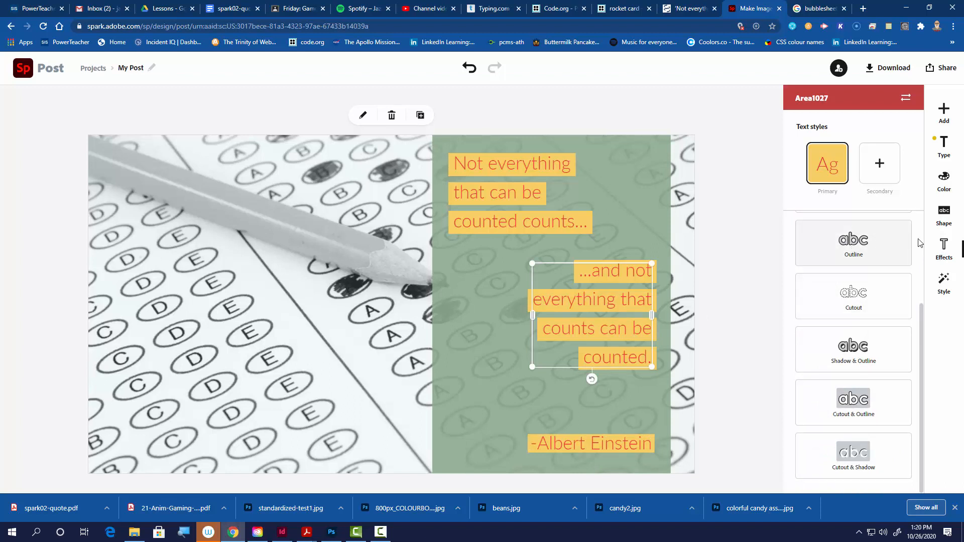
scroll(849, 387, "up", 3)
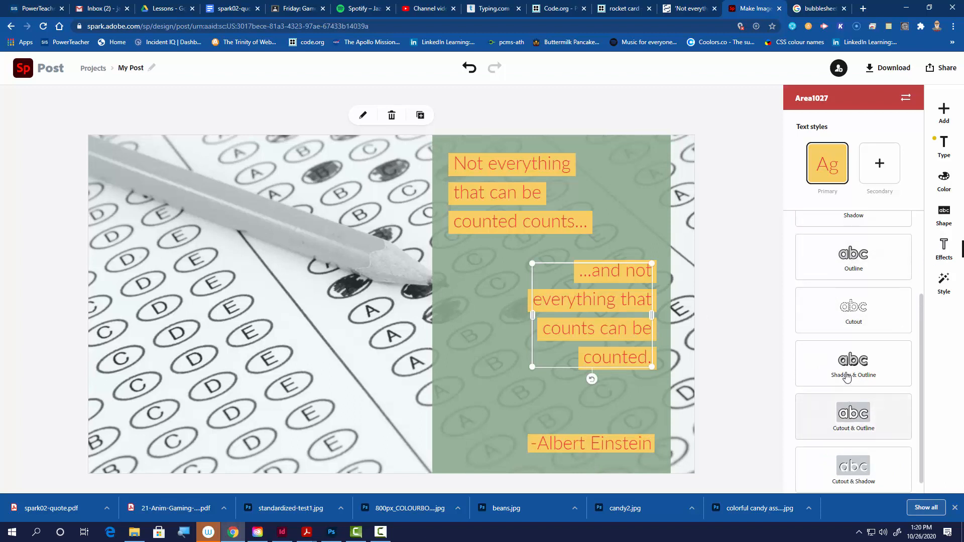
left_click(944, 211)
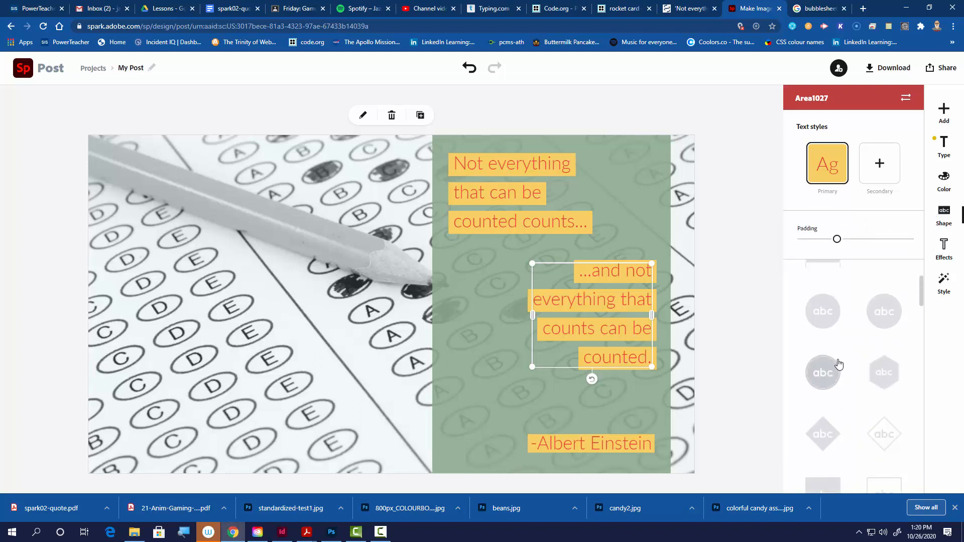
scroll(842, 362, "down", 5)
scroll(842, 359, "up", 3)
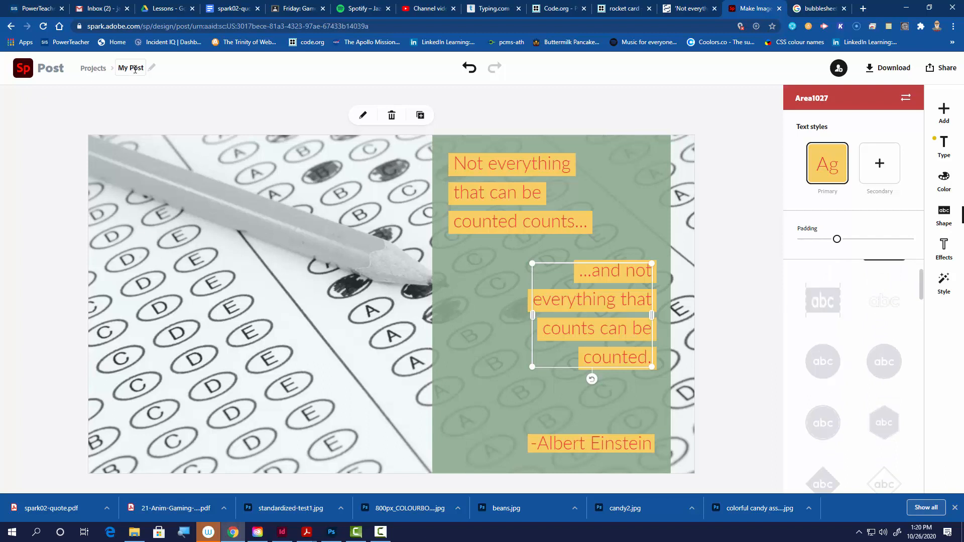
Rename the project as "quote 2".
left_click(134, 70)
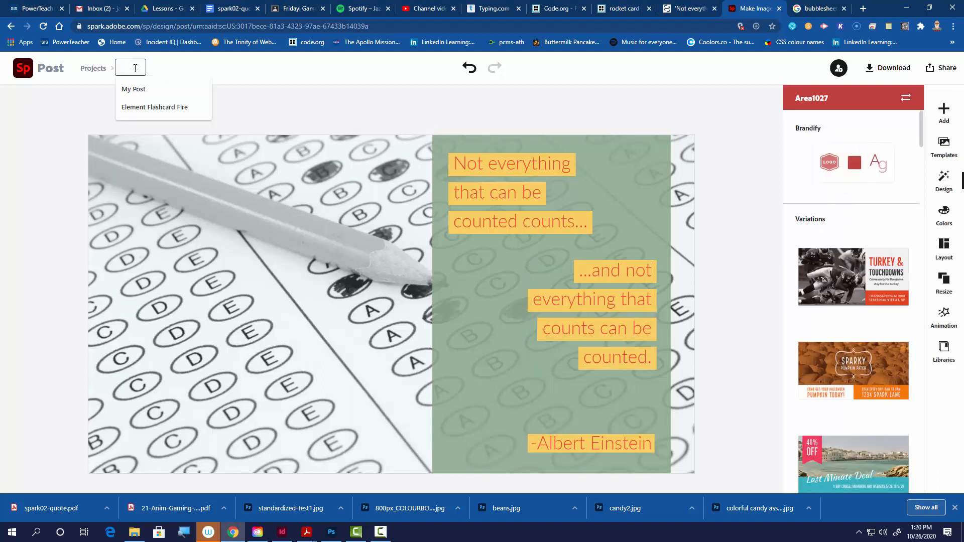
type("quote 2")
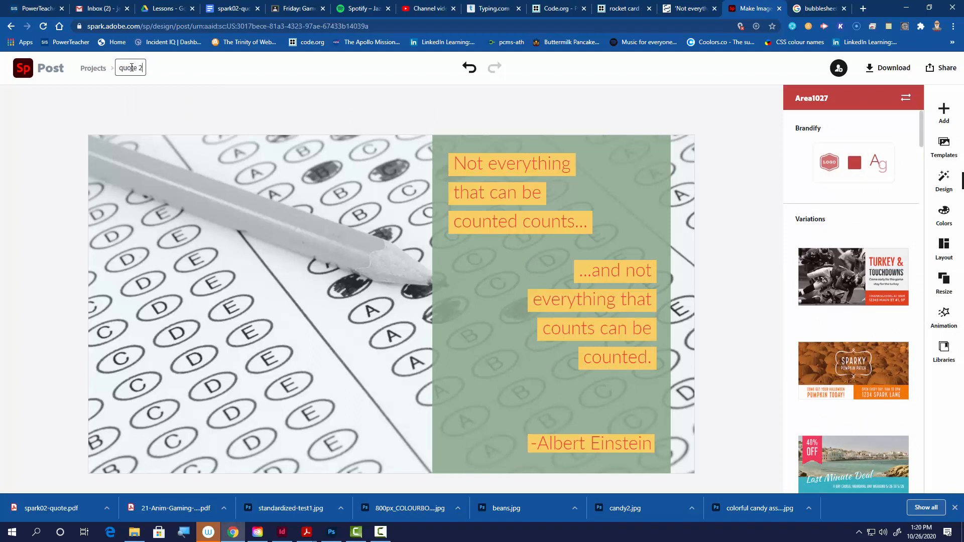
key("Return")
Download the graphic as a PNG and check the downloaded quote 2.png in the image viewer.
left_click(886, 72)
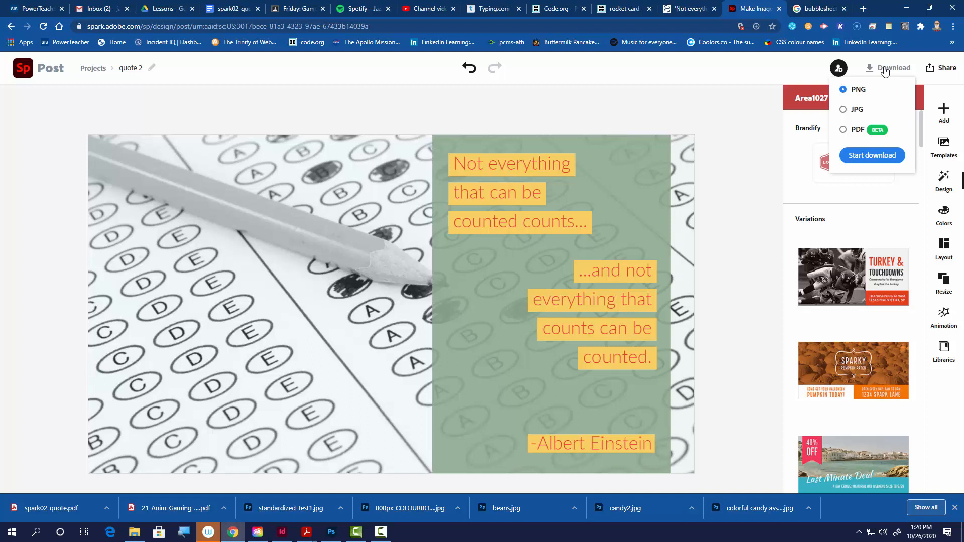
left_click(871, 157)
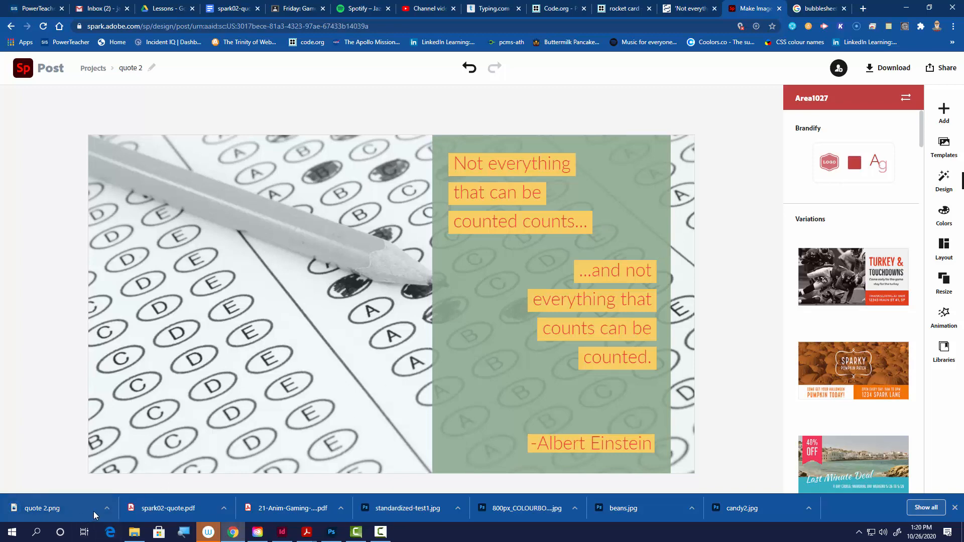
left_click(76, 509)
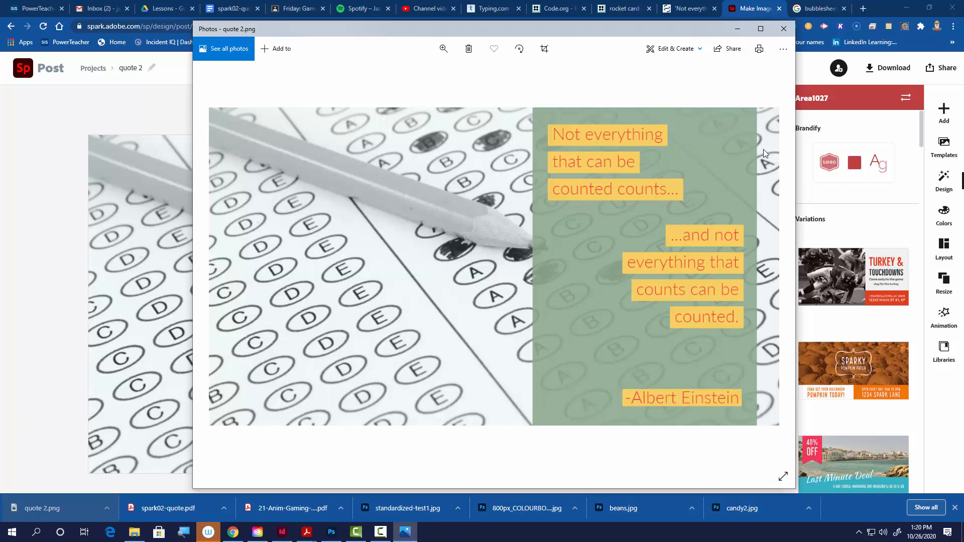
left_click(784, 29)
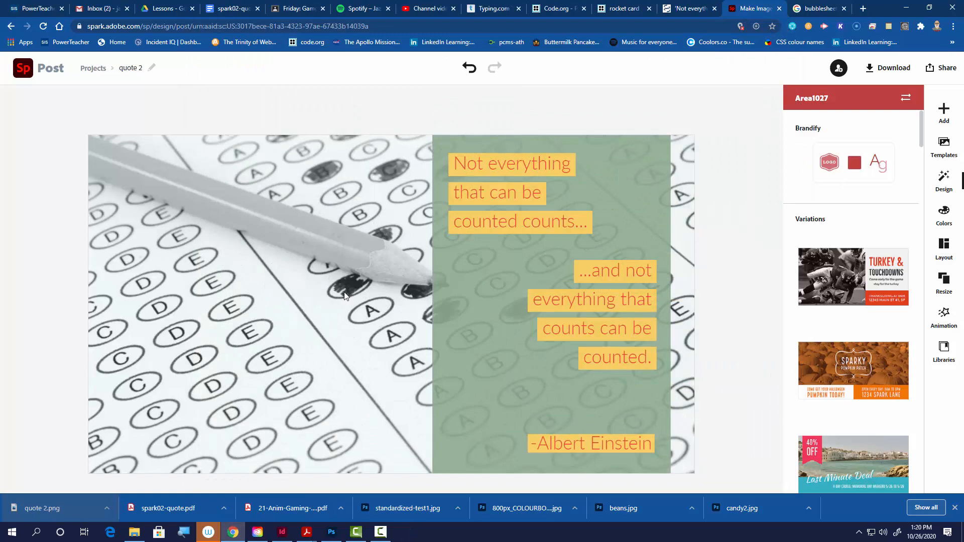